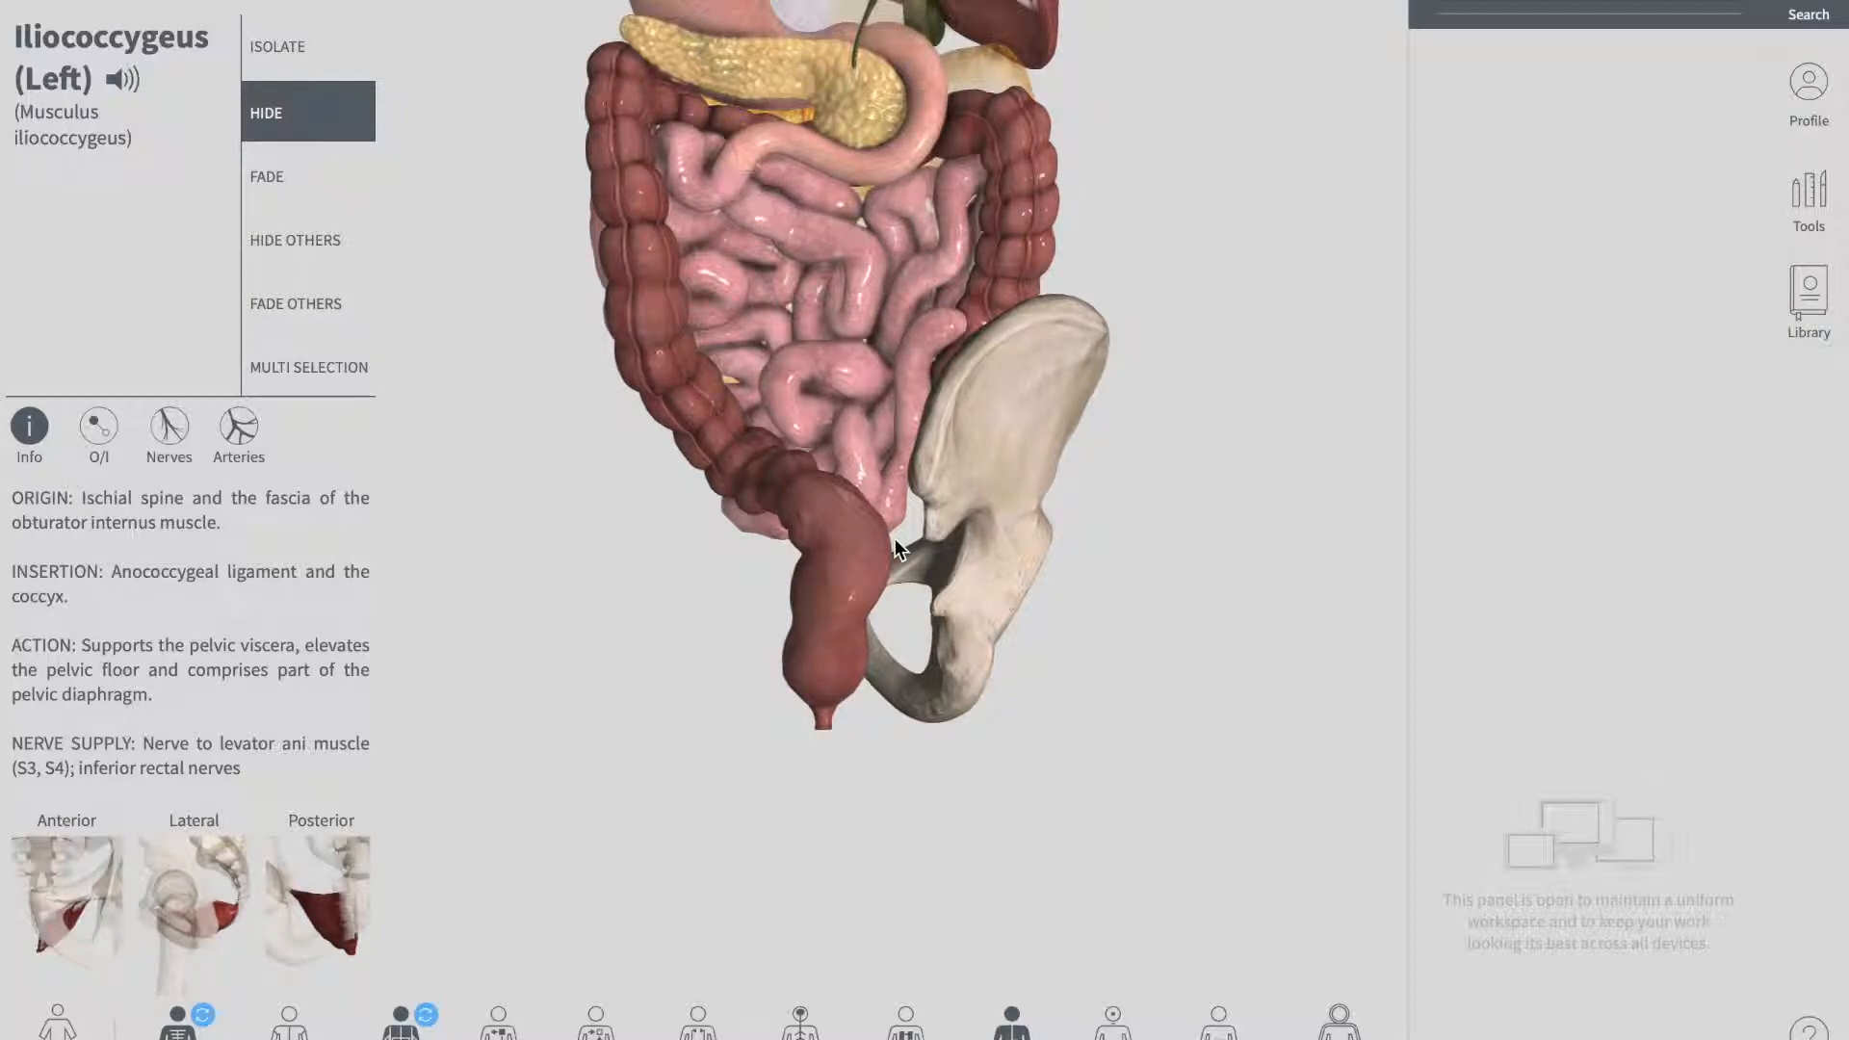
- Turn the pelvic model slightly and bring up the urinary system's layer slider
{"action": "left_click_drag", "start_coordinate": [894, 540], "coordinate": [780, 548]}
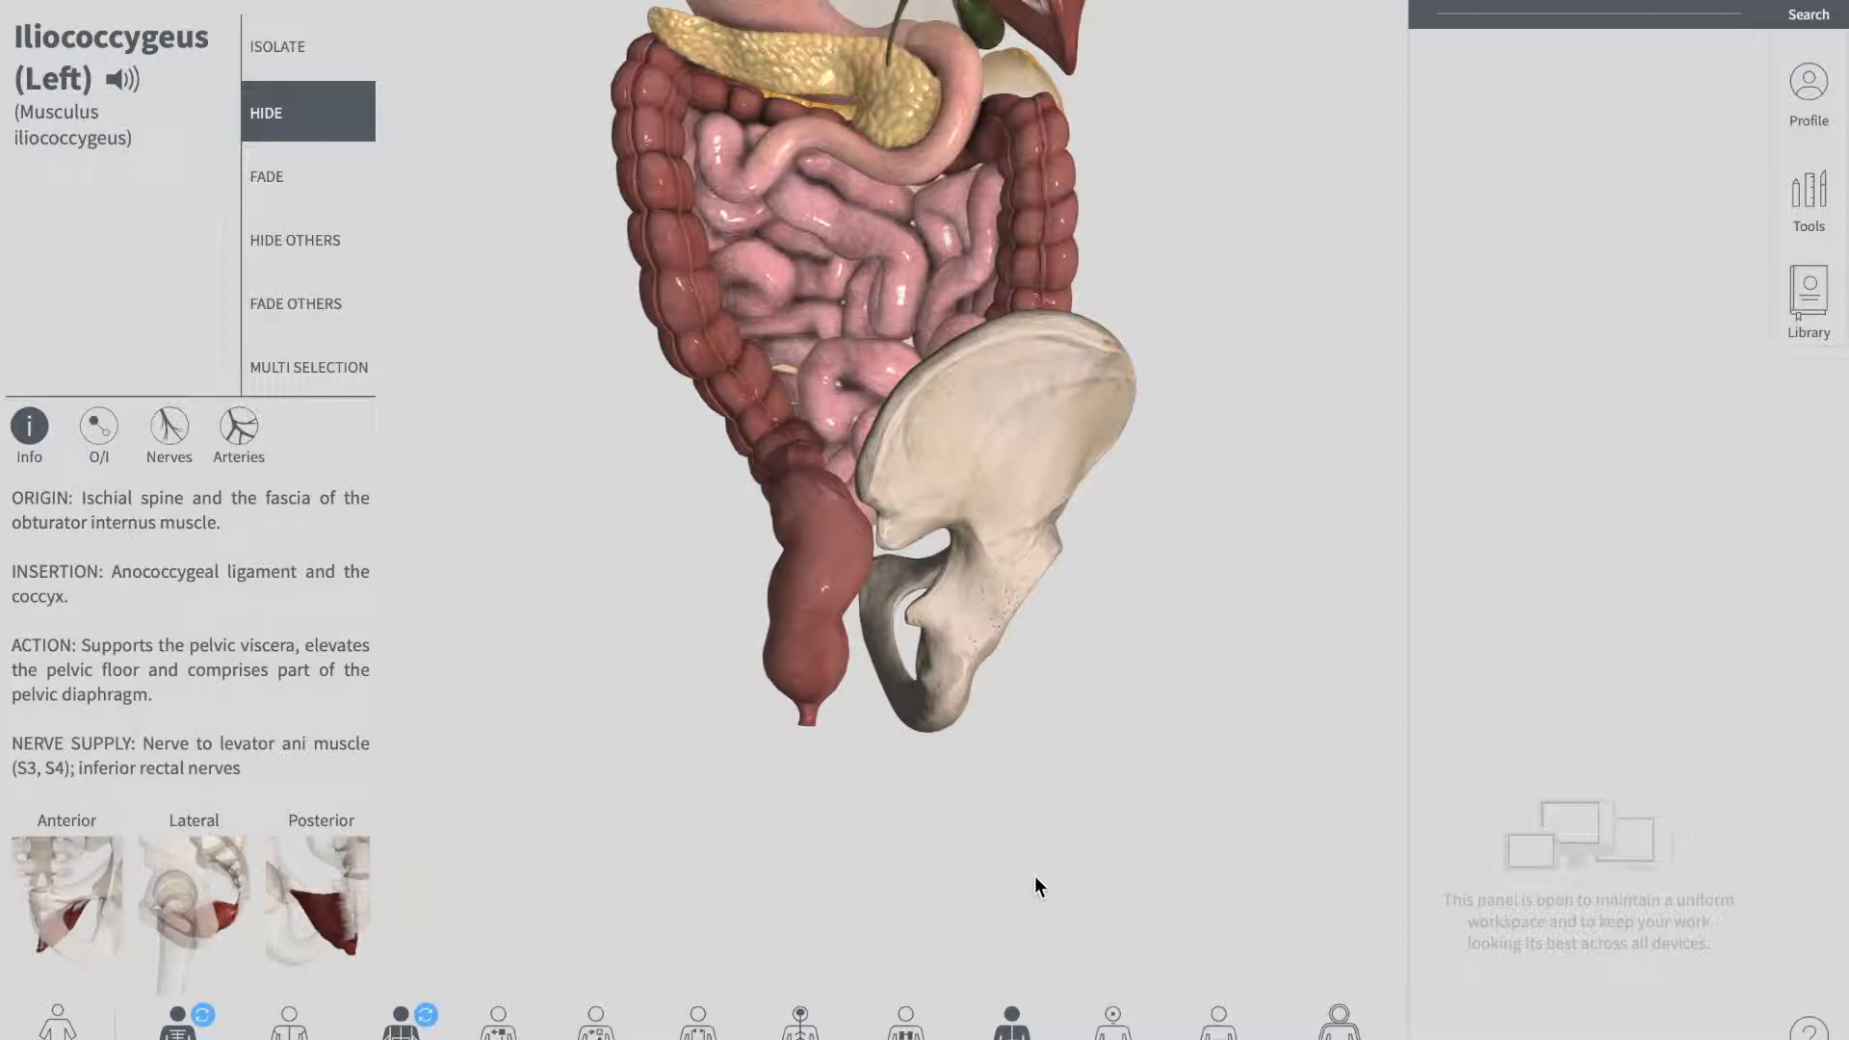
{"action": "left_click", "coordinate": [1217, 1019]}
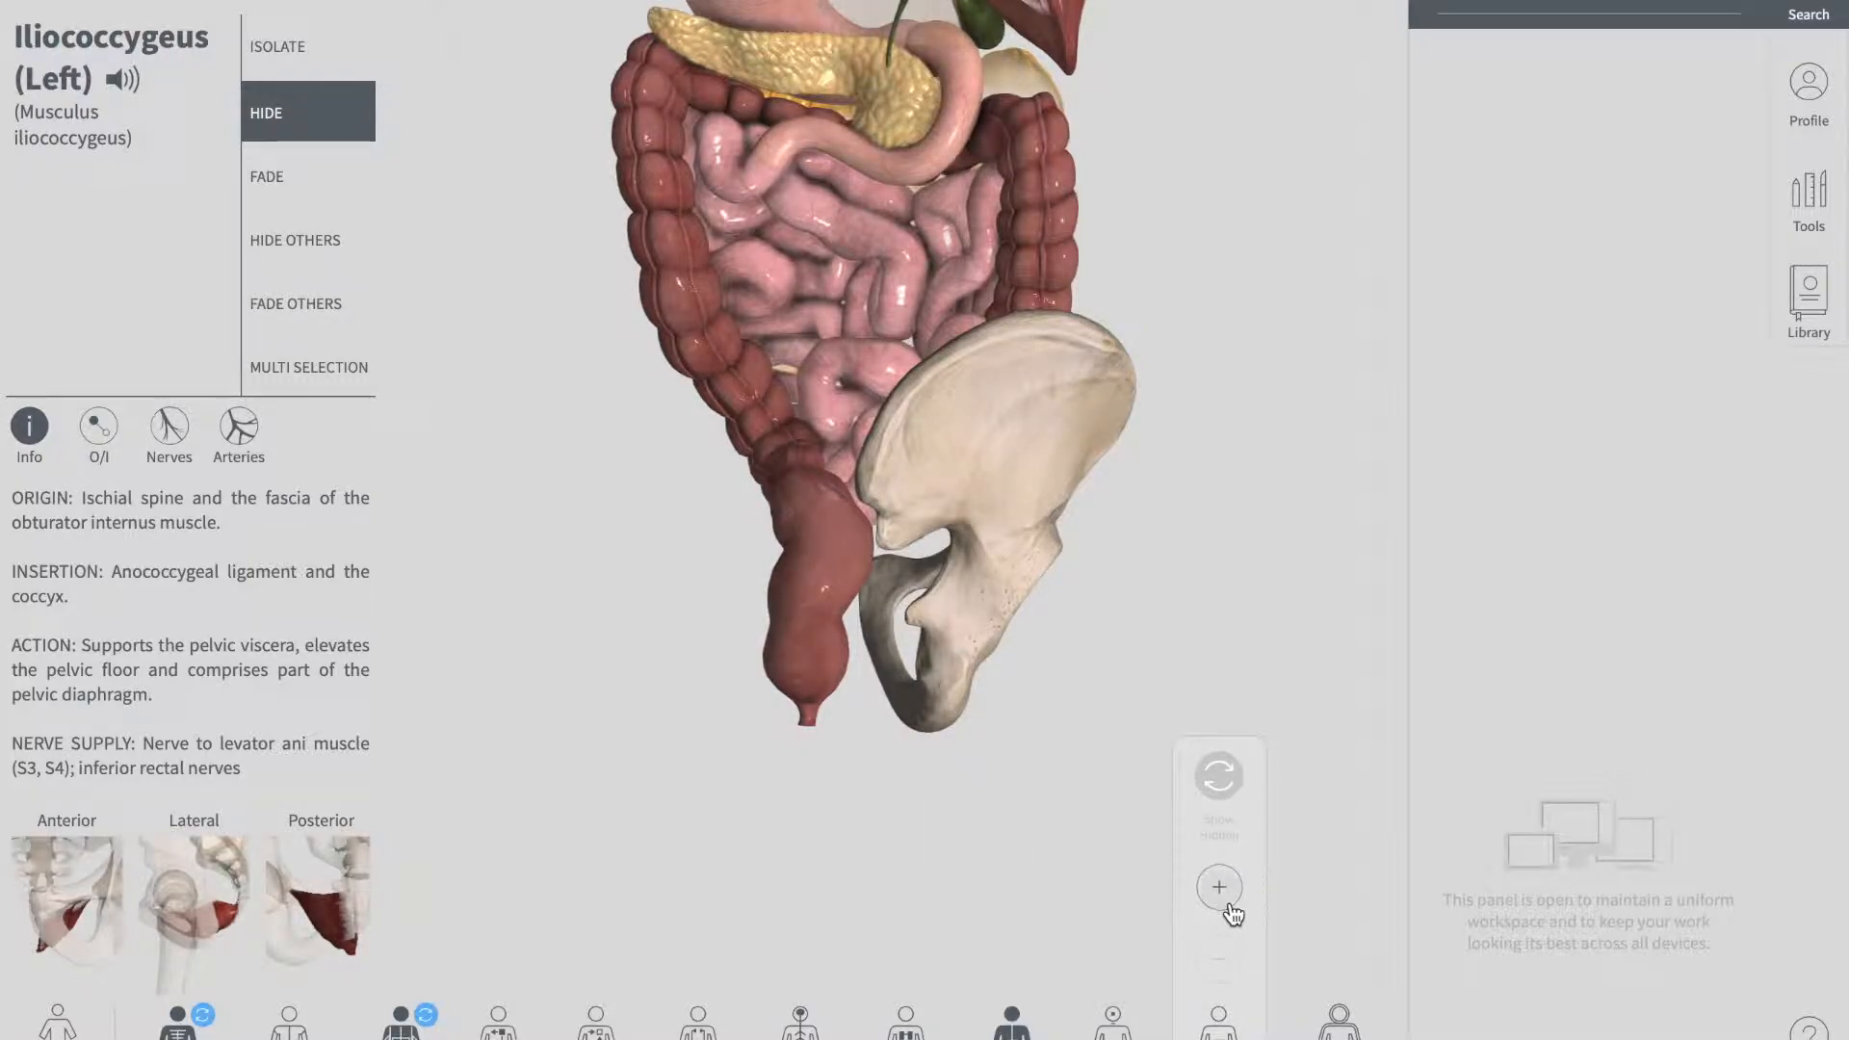
- Add kidneys, ureters, bladder and male genitalia, view them from the front and dismiss the muscle details
{"action": "left_click", "coordinate": [1218, 922]}
{"action": "left_click_drag", "start_coordinate": [1024, 868], "coordinate": [1131, 851]}
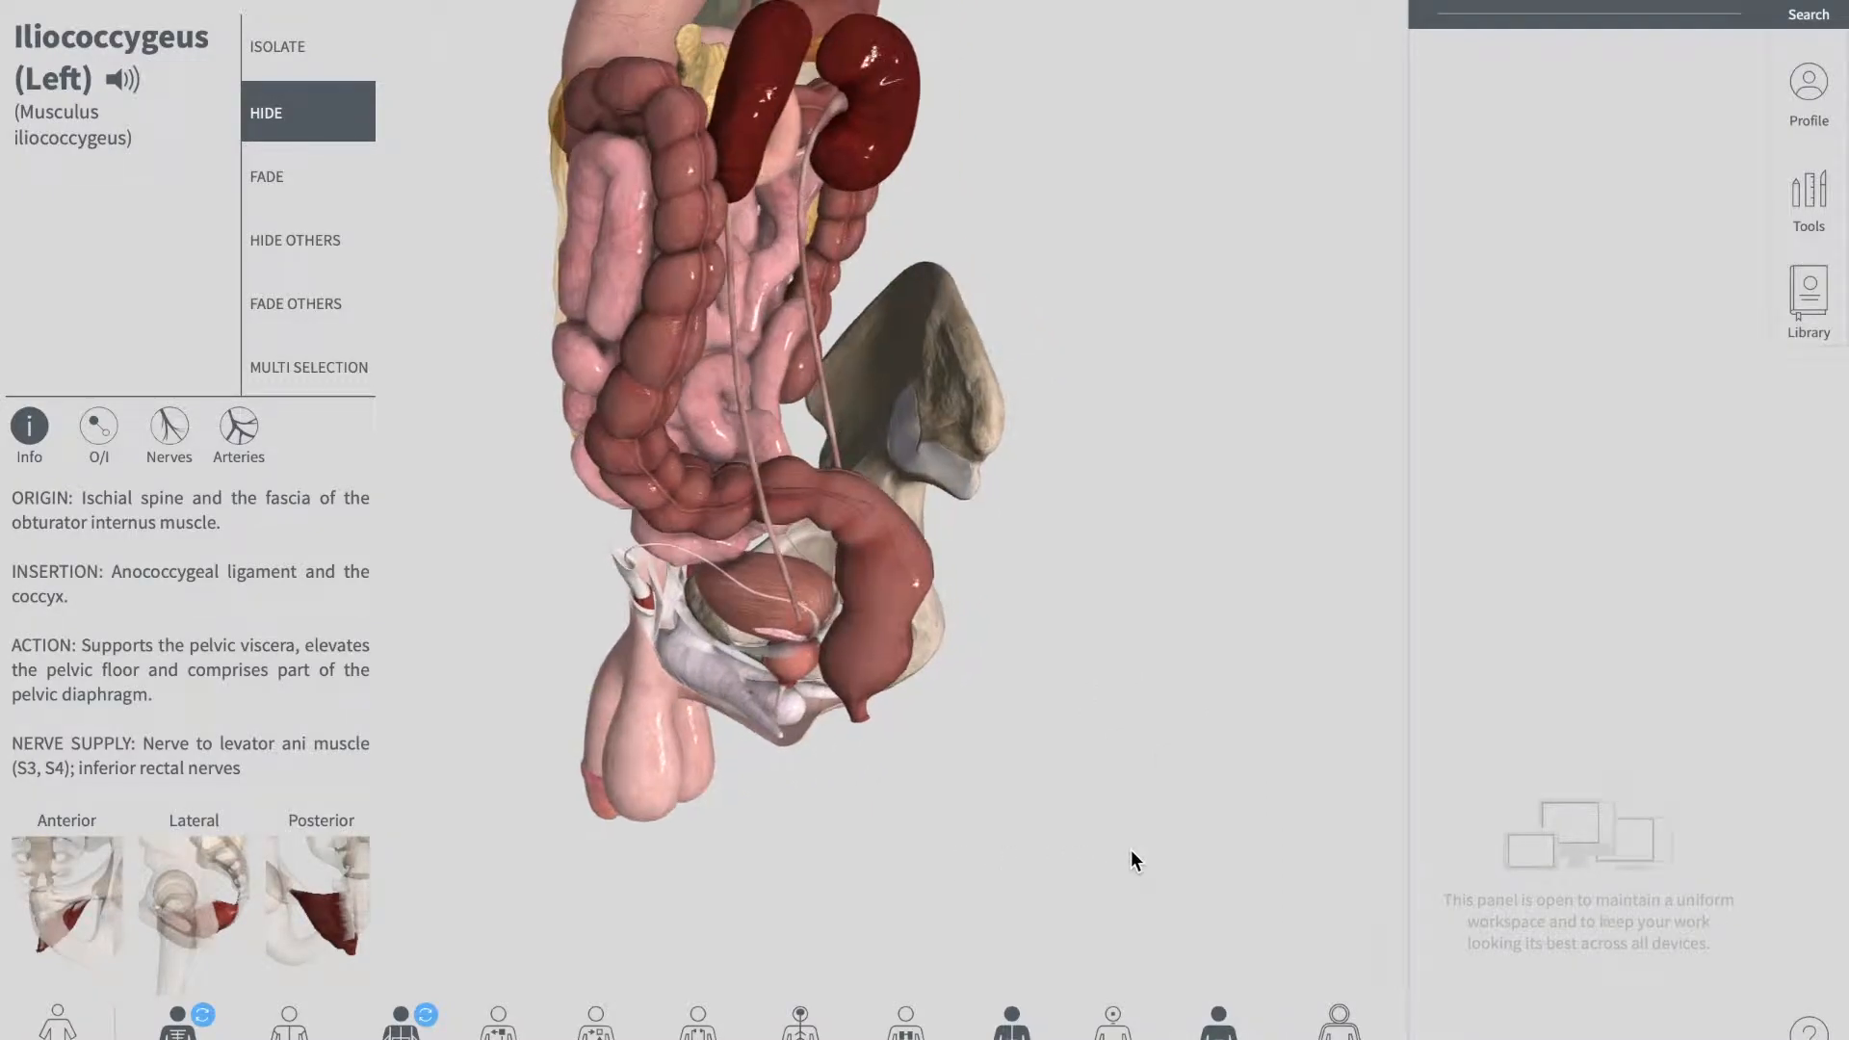
{"action": "mouse_move", "coordinate": [953, 825]}
{"action": "left_mouse_down"}
{"action": "mouse_move", "coordinate": [795, 825]}
{"action": "mouse_move", "coordinate": [1179, 829]}
{"action": "left_mouse_up"}
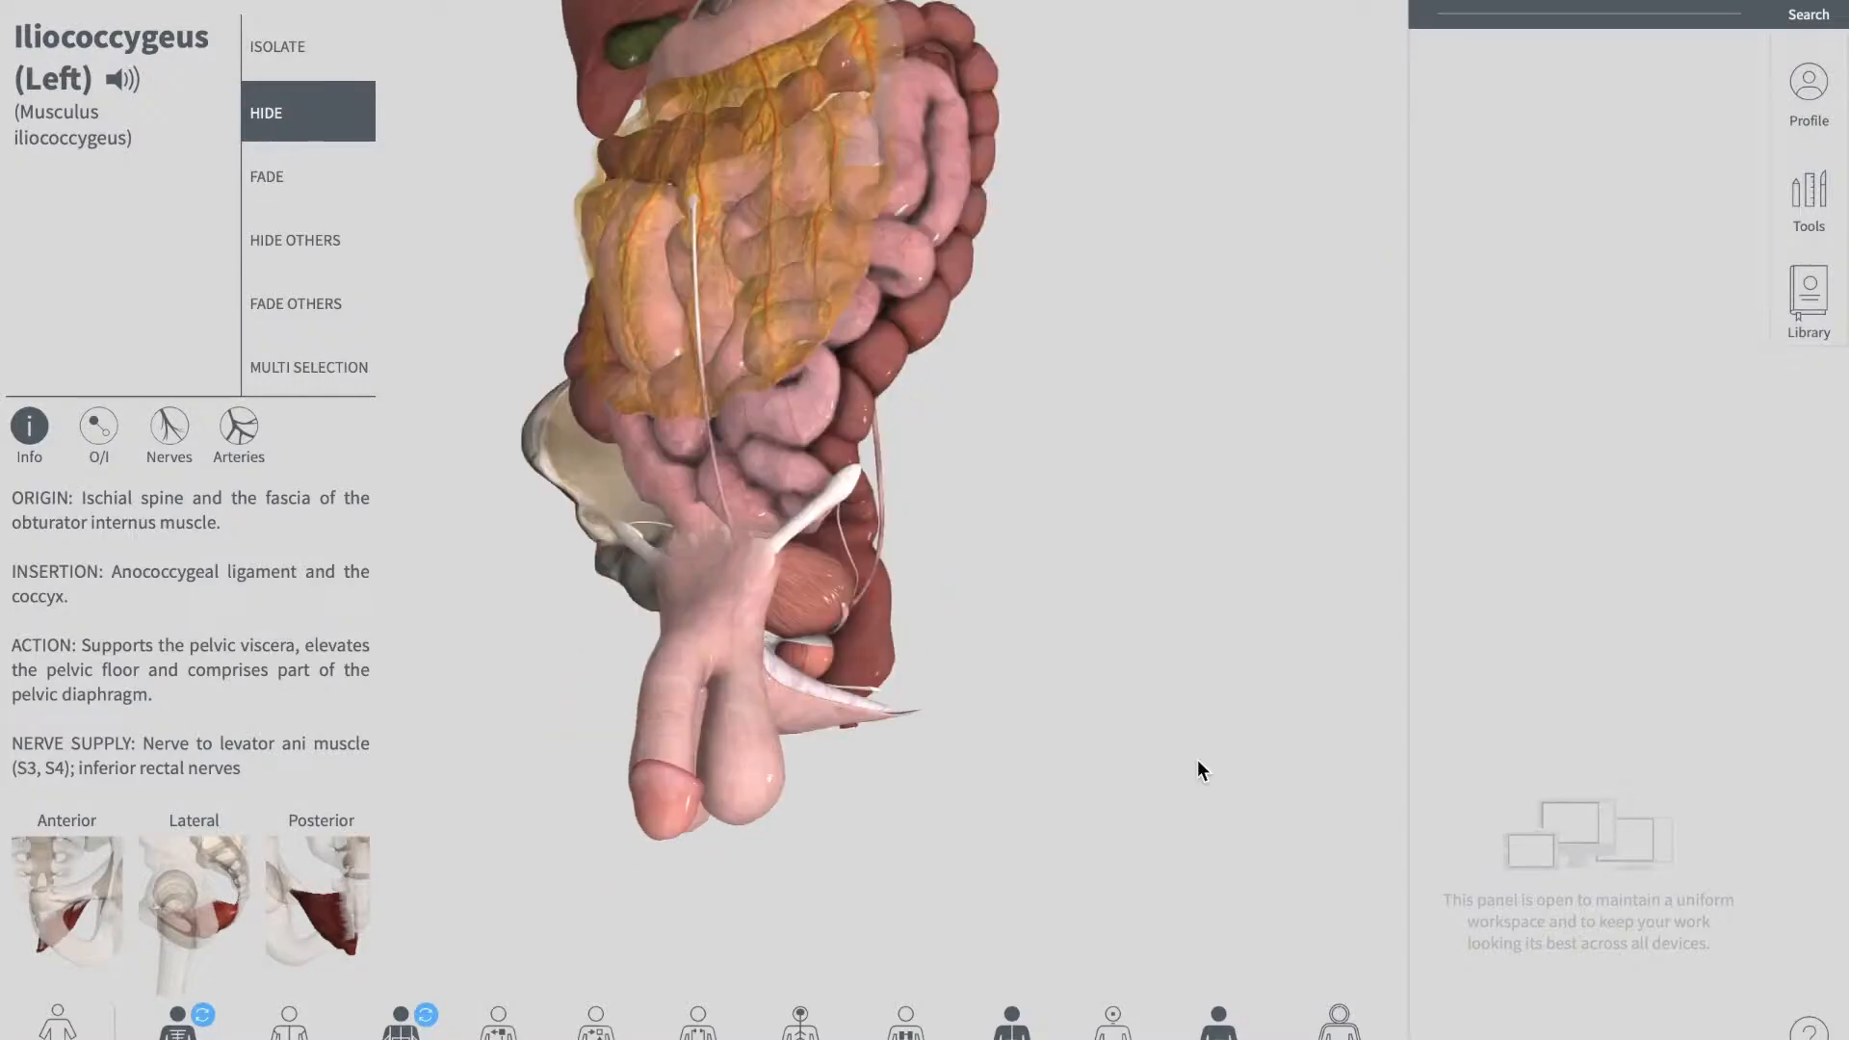
{"action": "left_click_drag", "start_coordinate": [954, 761], "coordinate": [954, 715]}
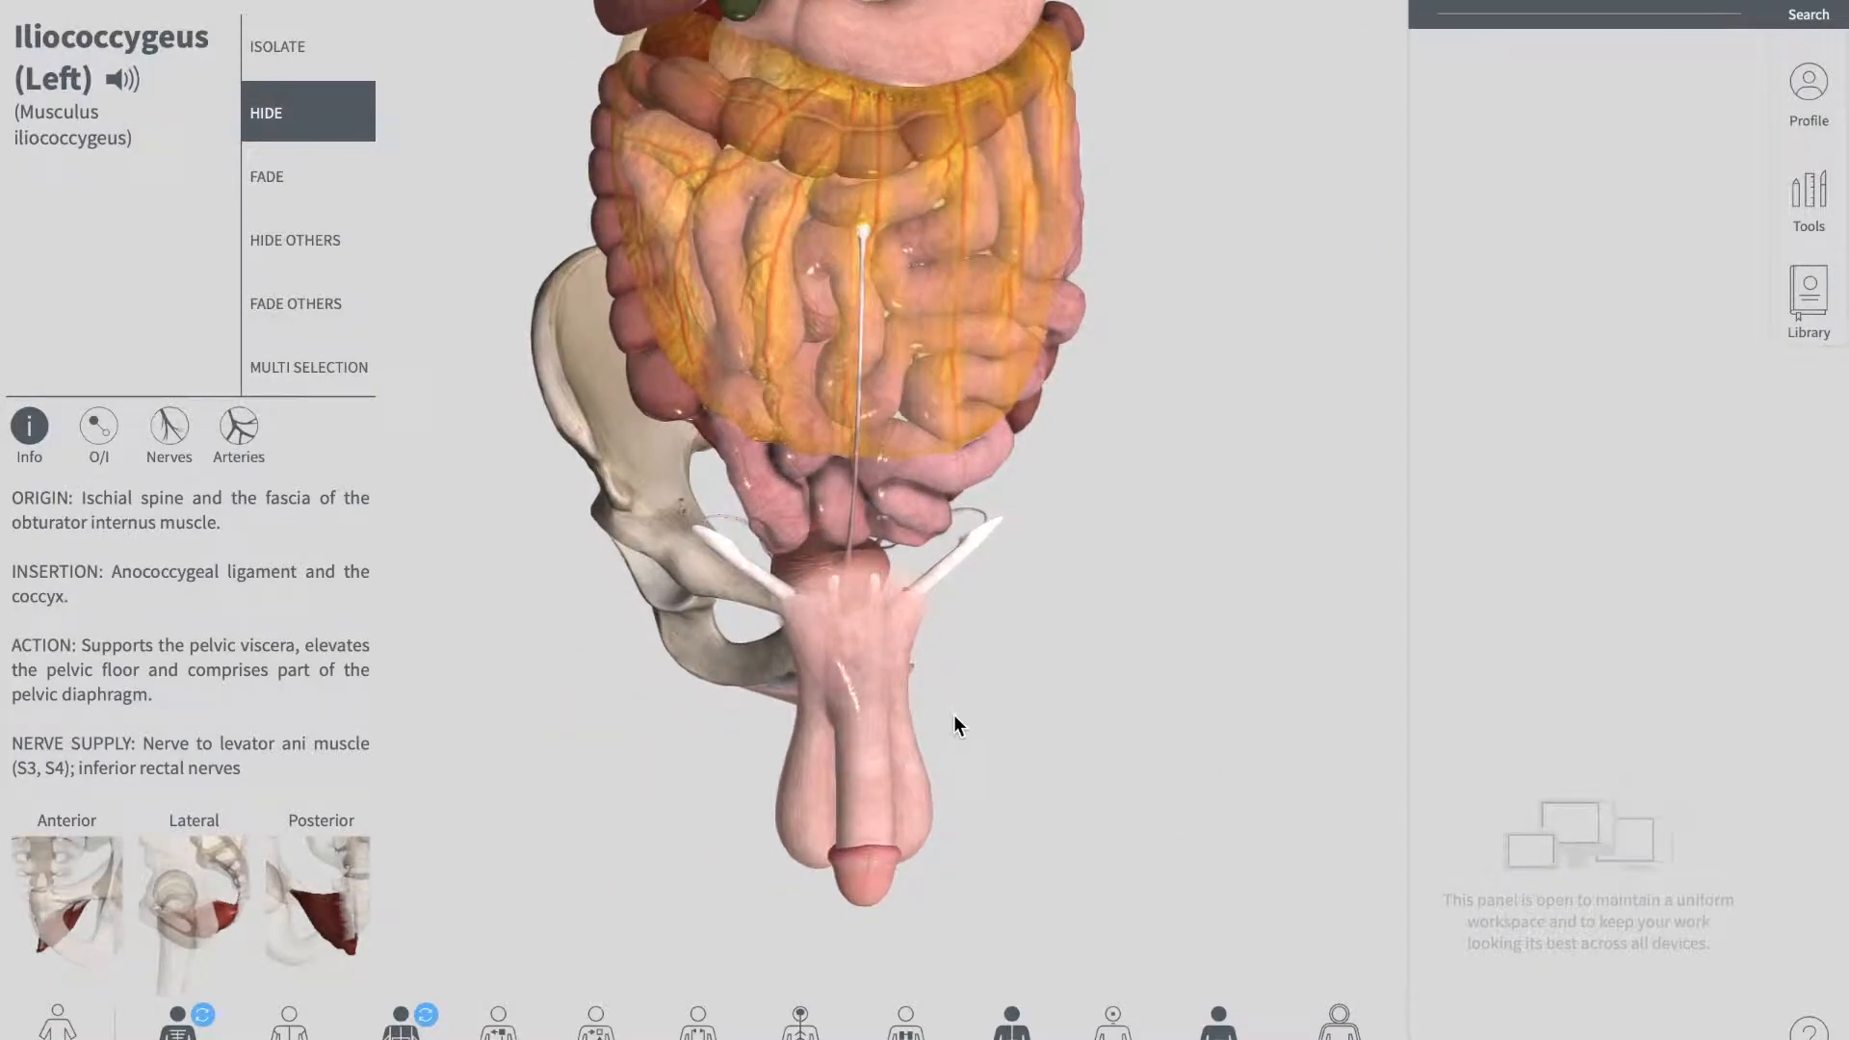
{"action": "scroll", "coordinate": [955, 714], "scroll_direction": "up", "scroll_amount": 3}
{"action": "scroll", "coordinate": [953, 725], "scroll_direction": "down", "scroll_amount": 3}
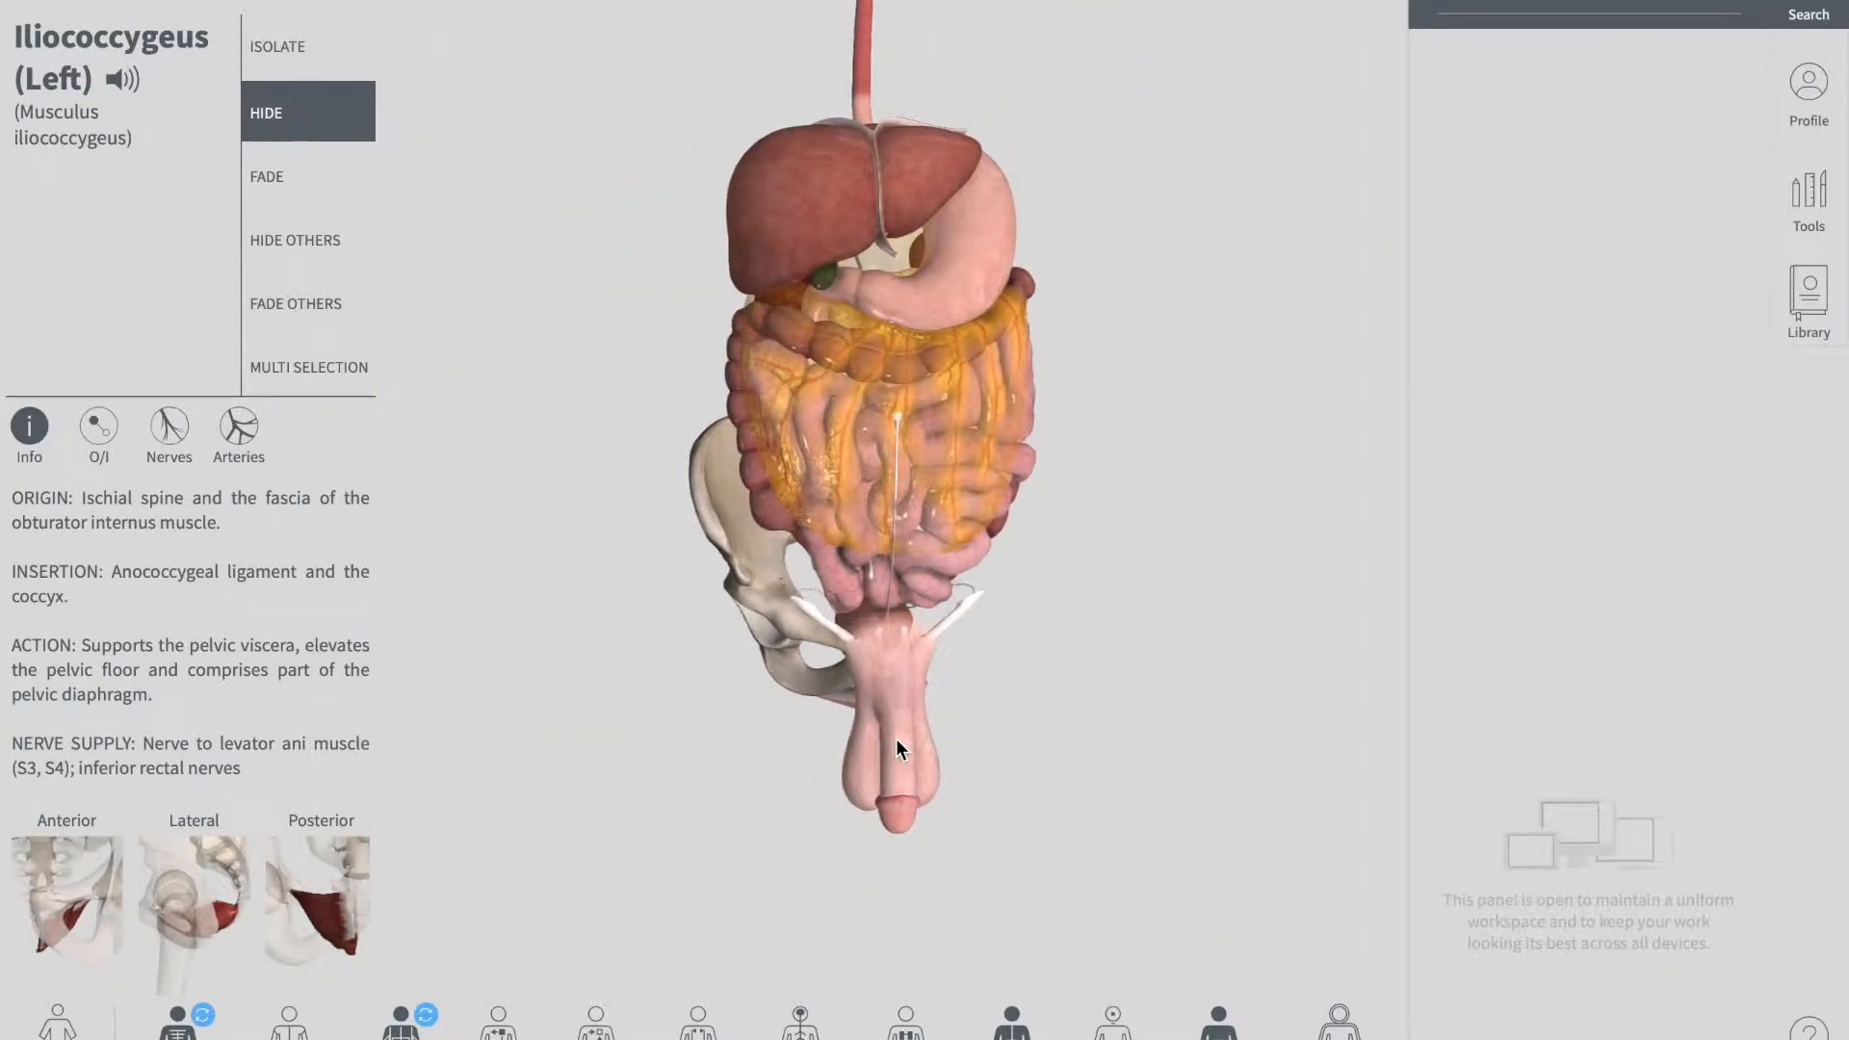
{"action": "left_click", "coordinate": [911, 730]}
- Orbit the model from a side angle round to a frontal view of the pelvic organs
{"action": "left_click", "coordinate": [1004, 724]}
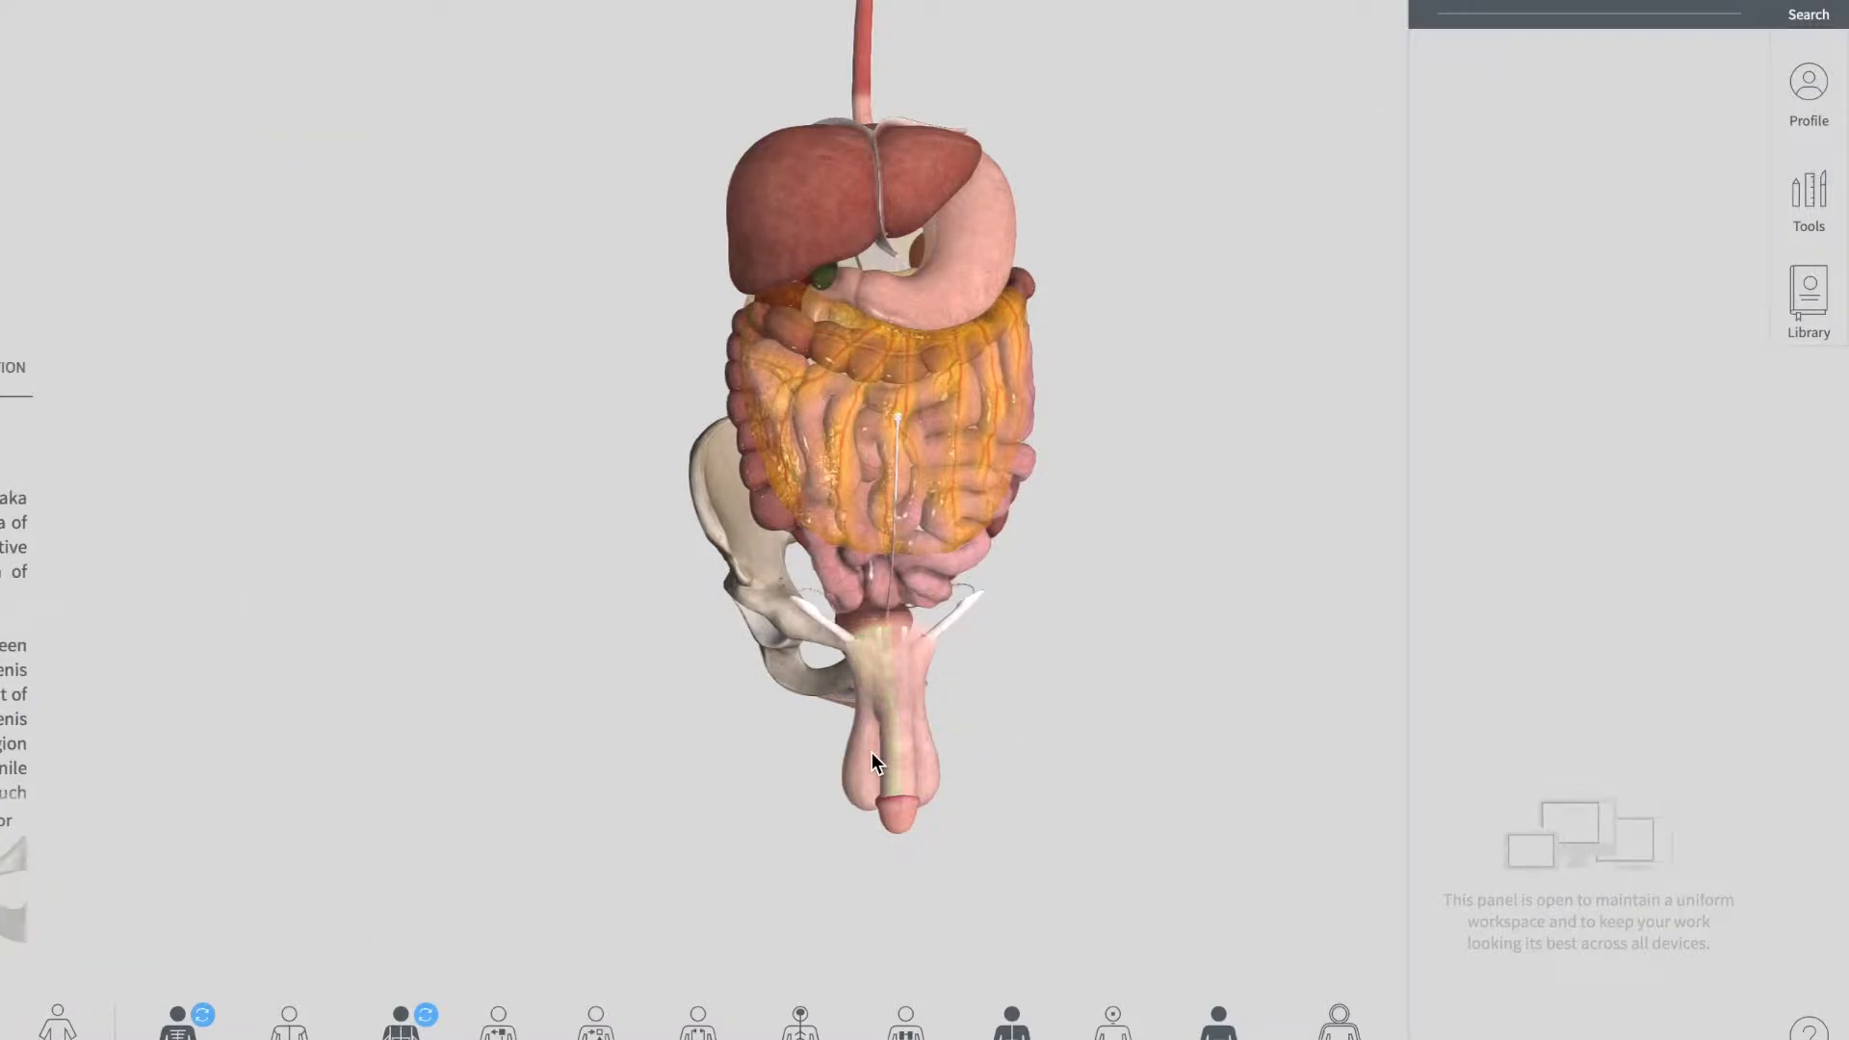
{"action": "left_click_drag", "start_coordinate": [872, 752], "coordinate": [943, 762]}
{"action": "left_click_drag", "start_coordinate": [787, 741], "coordinate": [898, 712]}
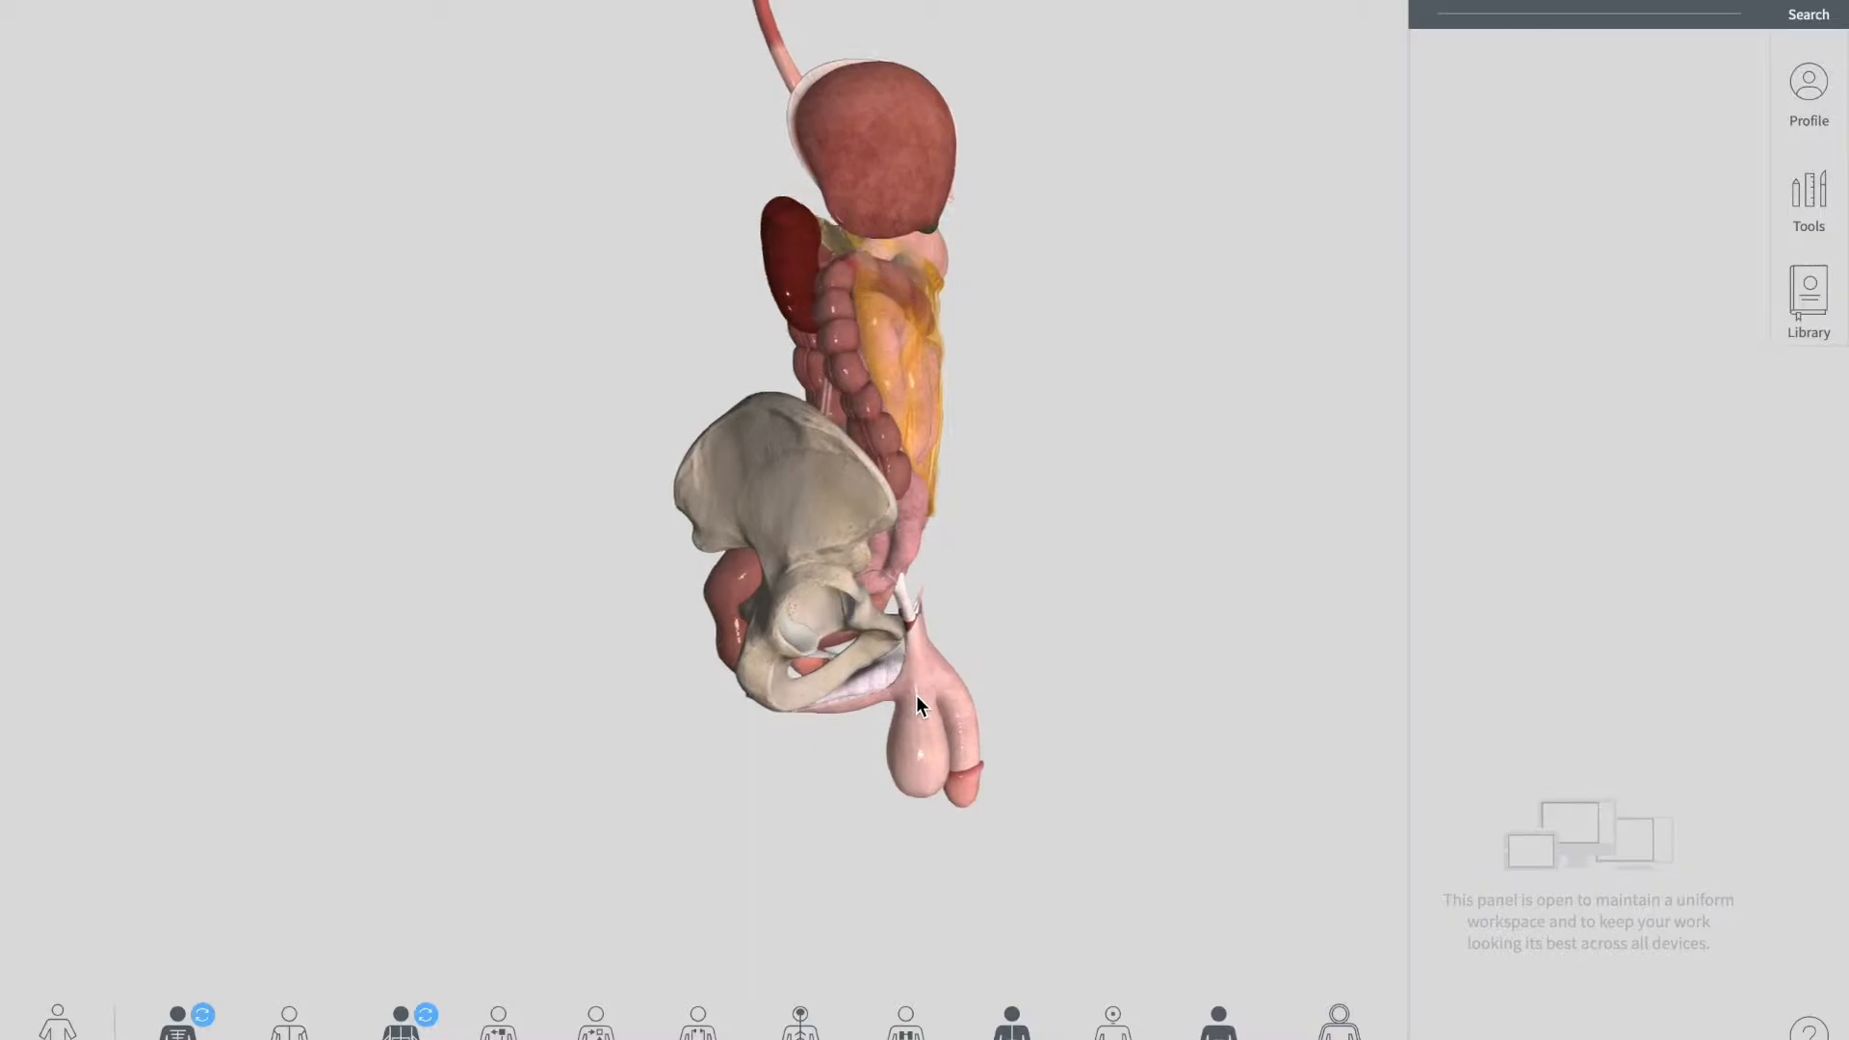
{"action": "scroll", "coordinate": [917, 694], "scroll_direction": "up", "scroll_amount": 3}
{"action": "mouse_move", "coordinate": [916, 695]}
{"action": "left_mouse_down"}
{"action": "mouse_move", "coordinate": [1158, 707]}
{"action": "mouse_move", "coordinate": [888, 507]}
{"action": "left_mouse_up"}
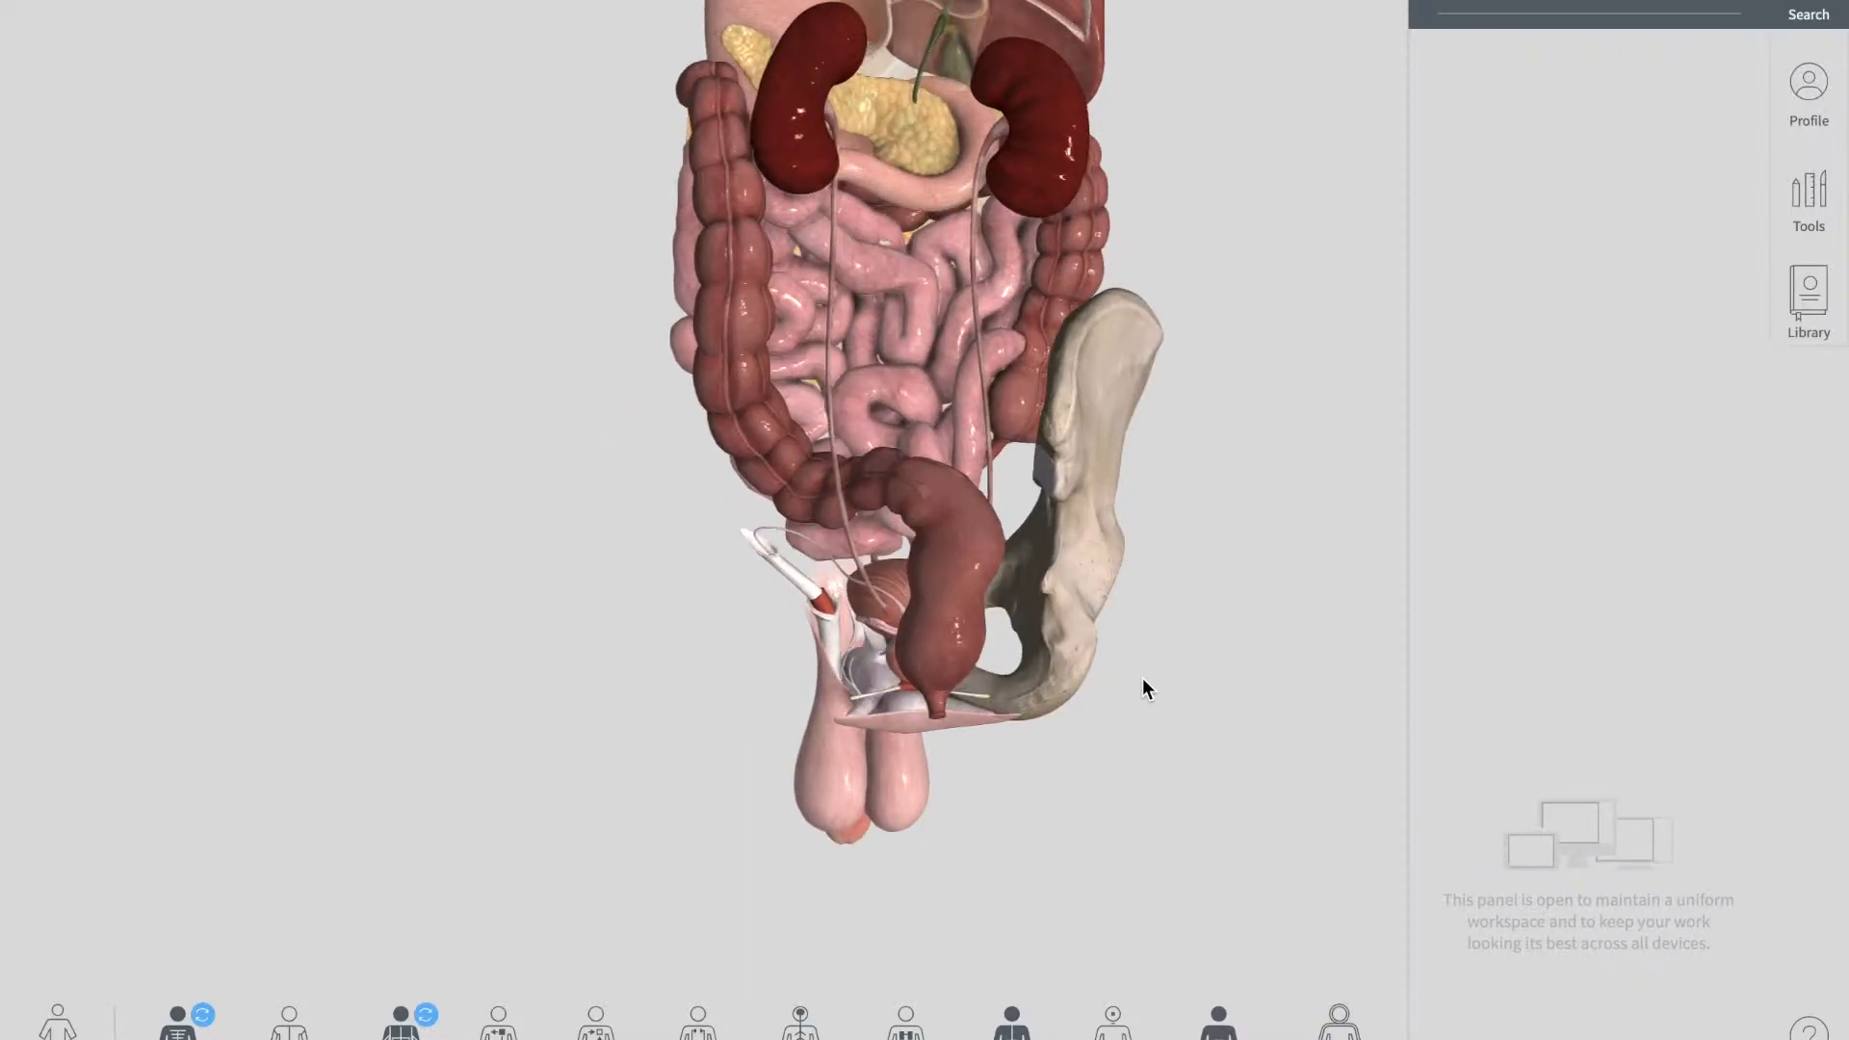
{"action": "left_click_drag", "start_coordinate": [895, 602], "coordinate": [1106, 603]}
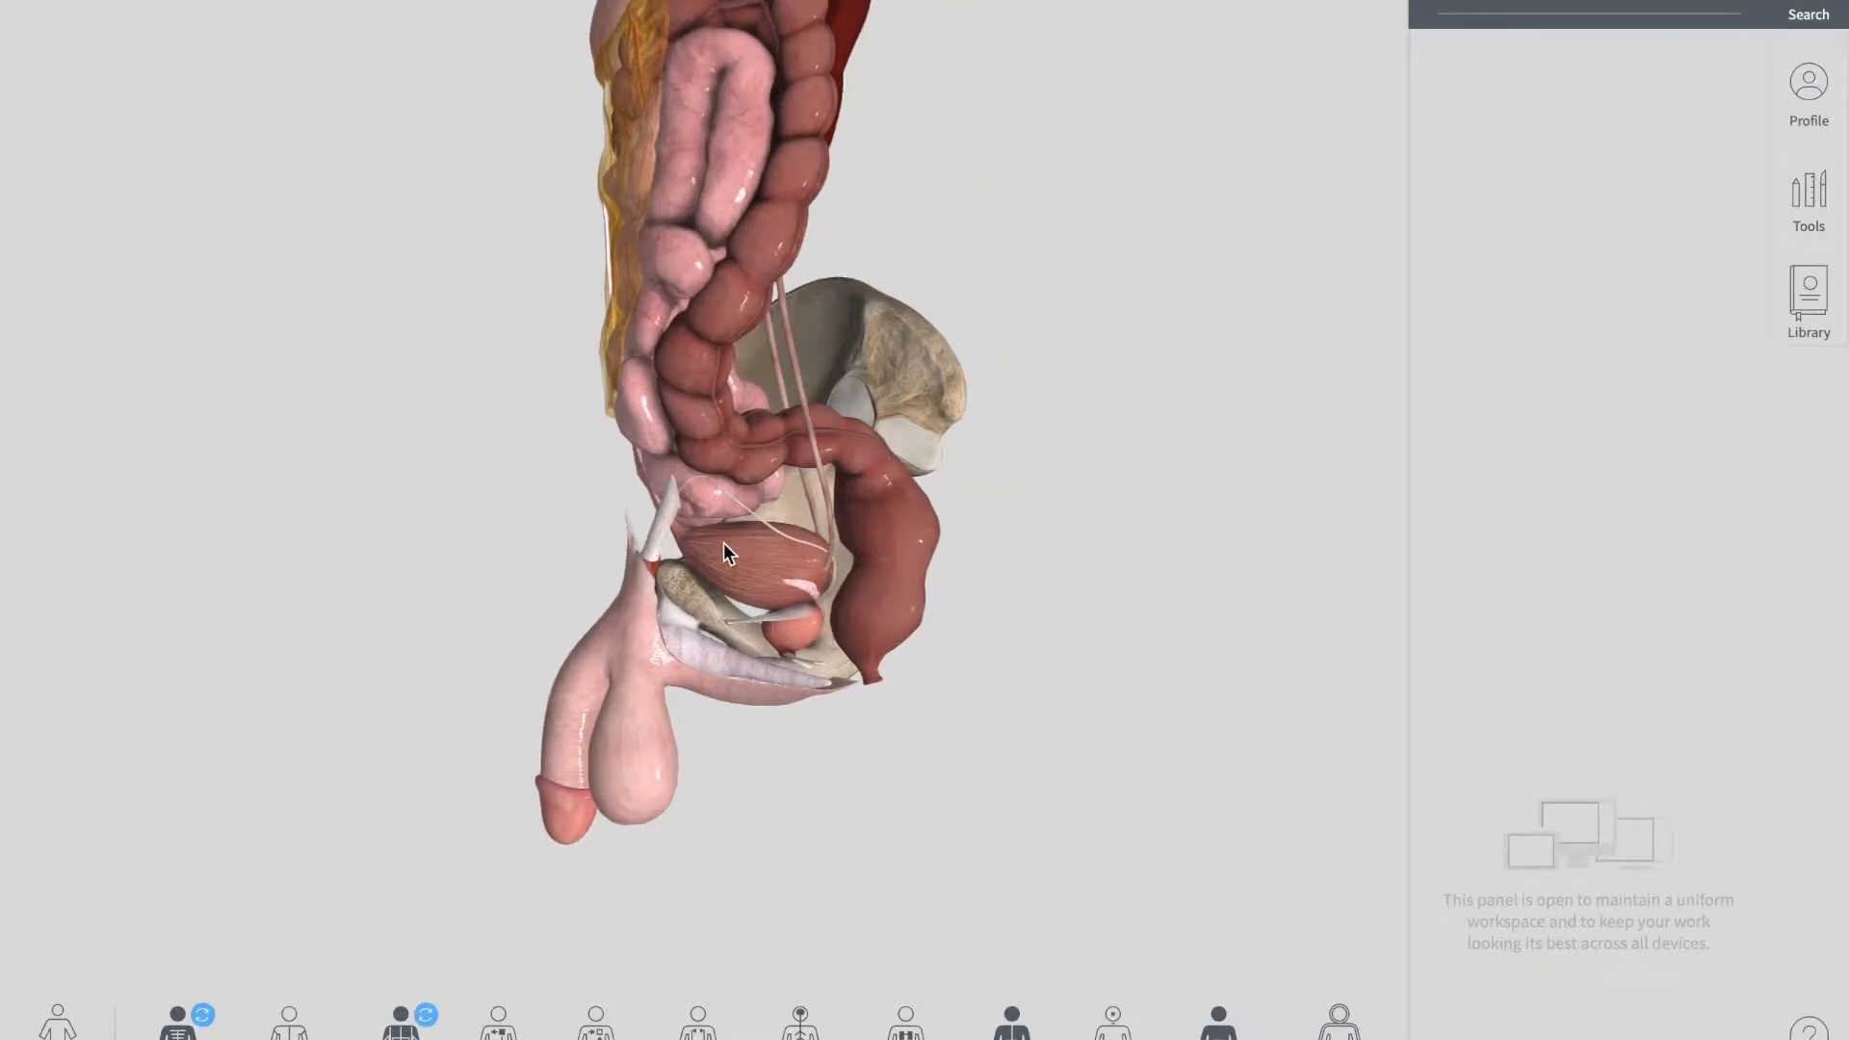
- Turn the model to a side view revealing a kidney and select the urinary bladder for its details
{"action": "mouse_move", "coordinate": [765, 513]}
{"action": "left_mouse_down"}
{"action": "mouse_move", "coordinate": [717, 532]}
{"action": "mouse_move", "coordinate": [701, 354]}
{"action": "left_mouse_up"}
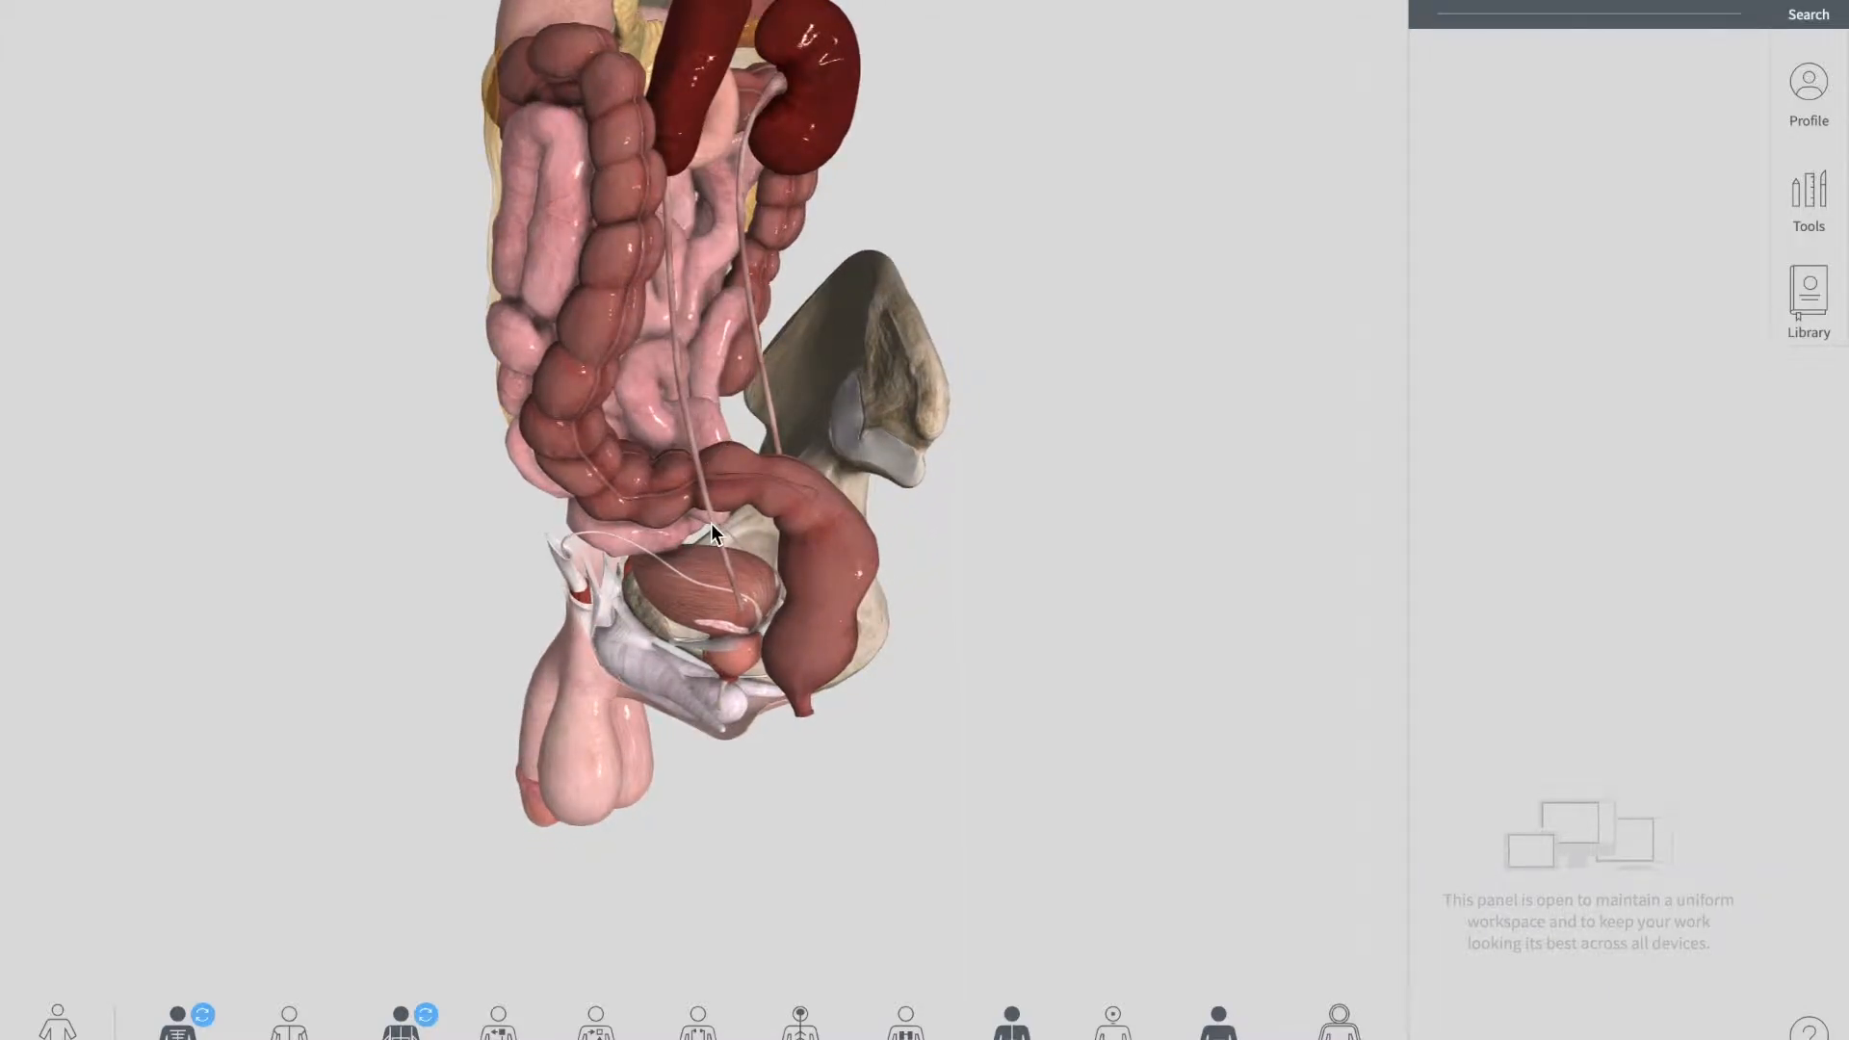
{"action": "left_click_drag", "start_coordinate": [712, 523], "coordinate": [693, 614]}
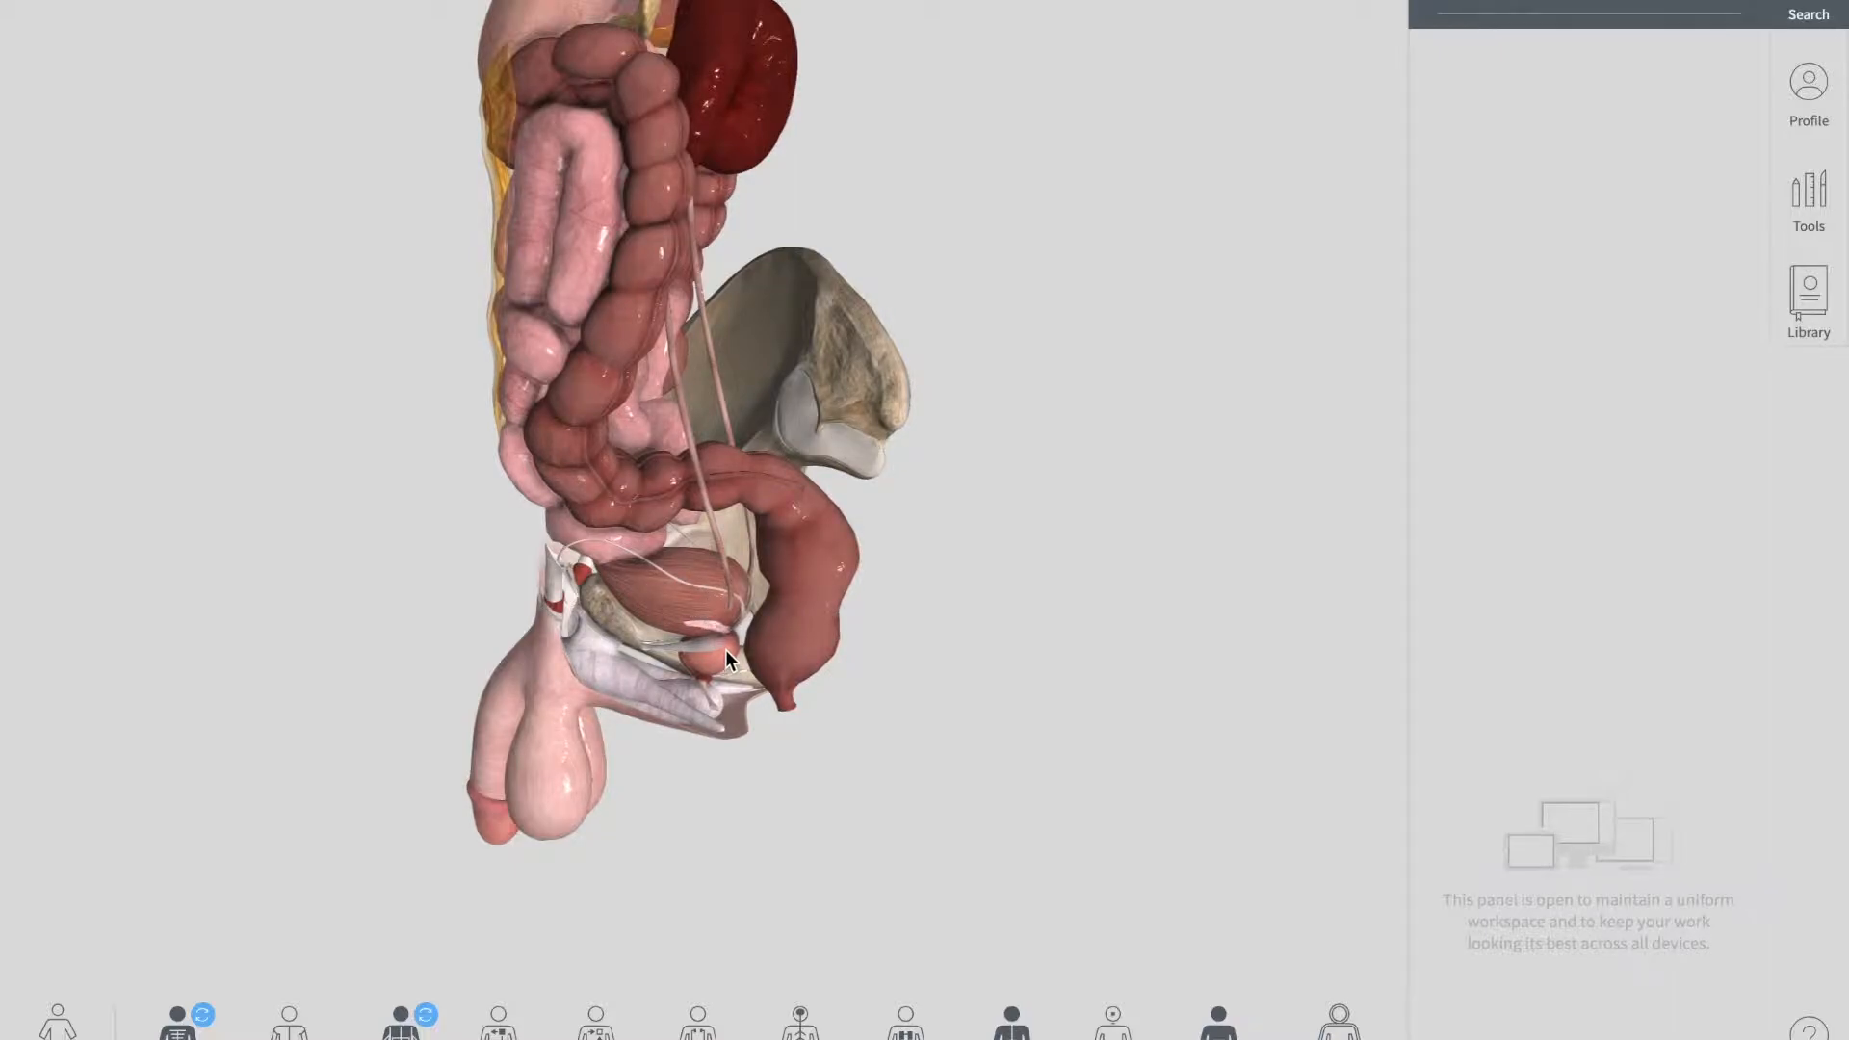
{"action": "left_click_drag", "start_coordinate": [762, 612], "coordinate": [771, 571]}
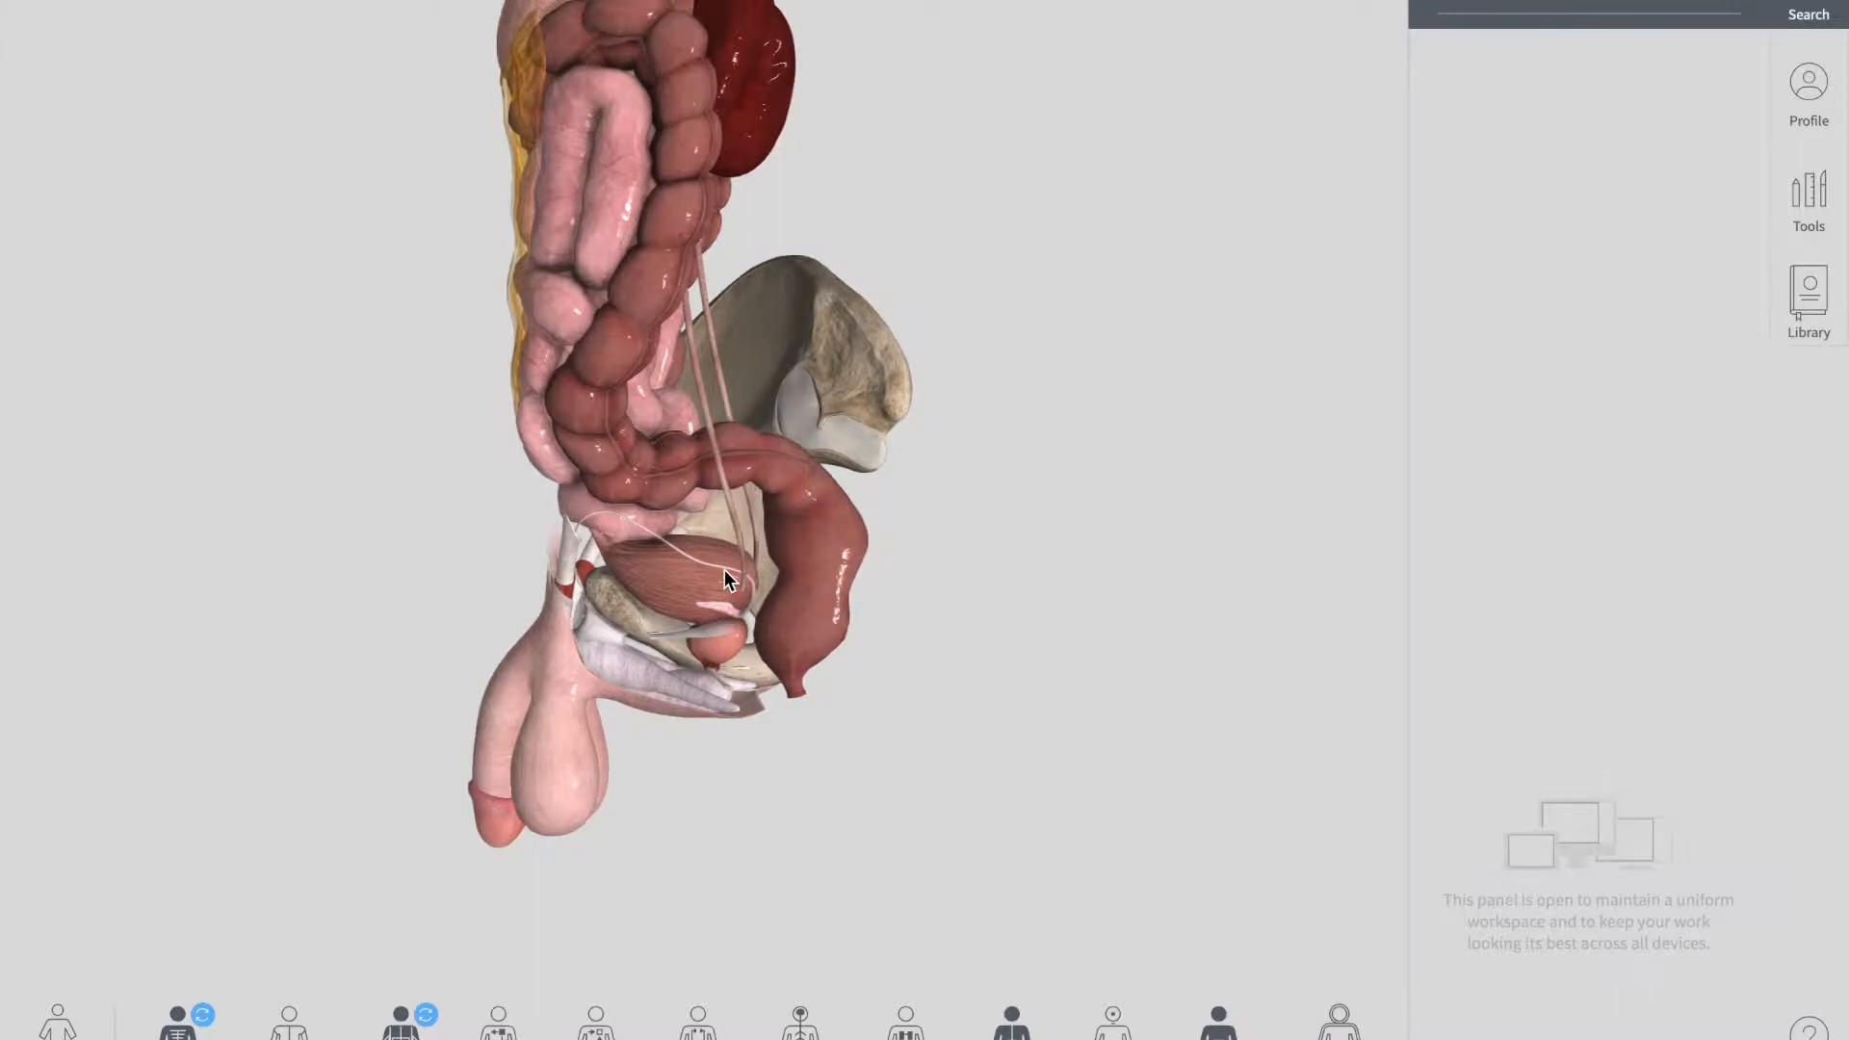
{"action": "left_click", "coordinate": [724, 569]}
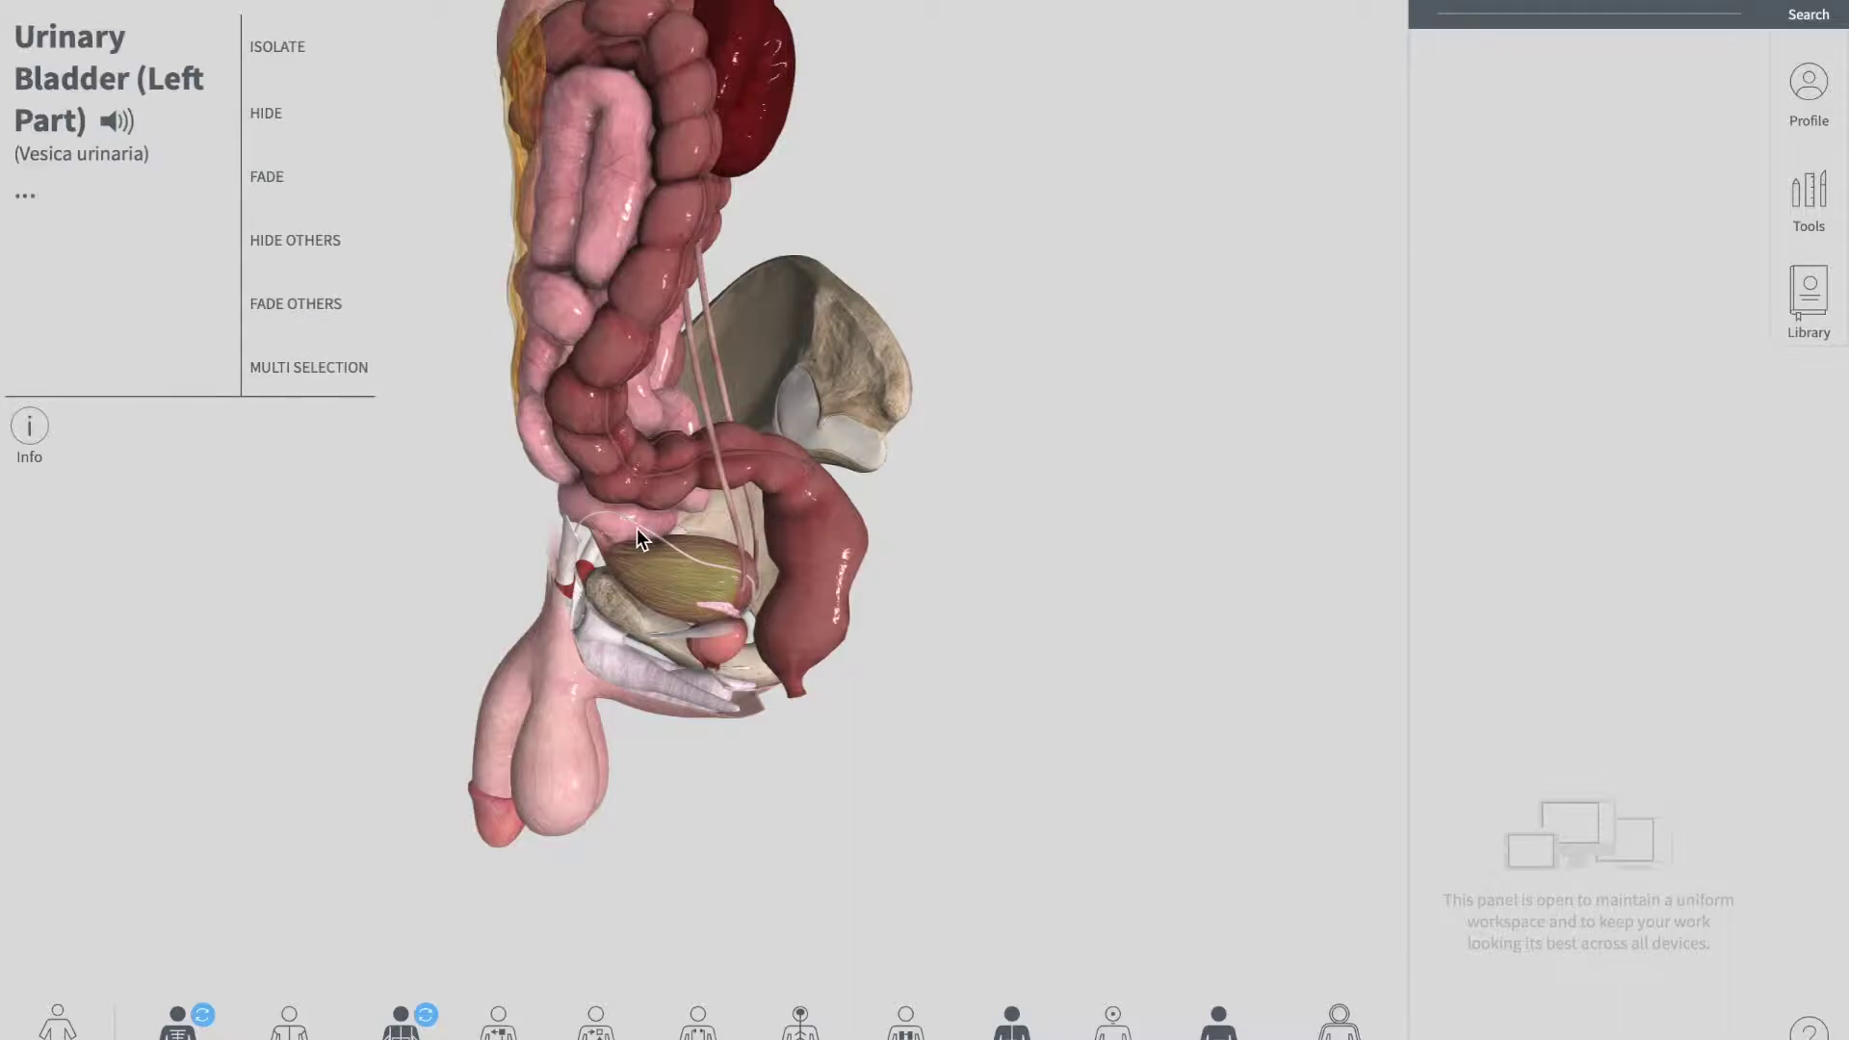
{"action": "left_click", "coordinate": [579, 526]}
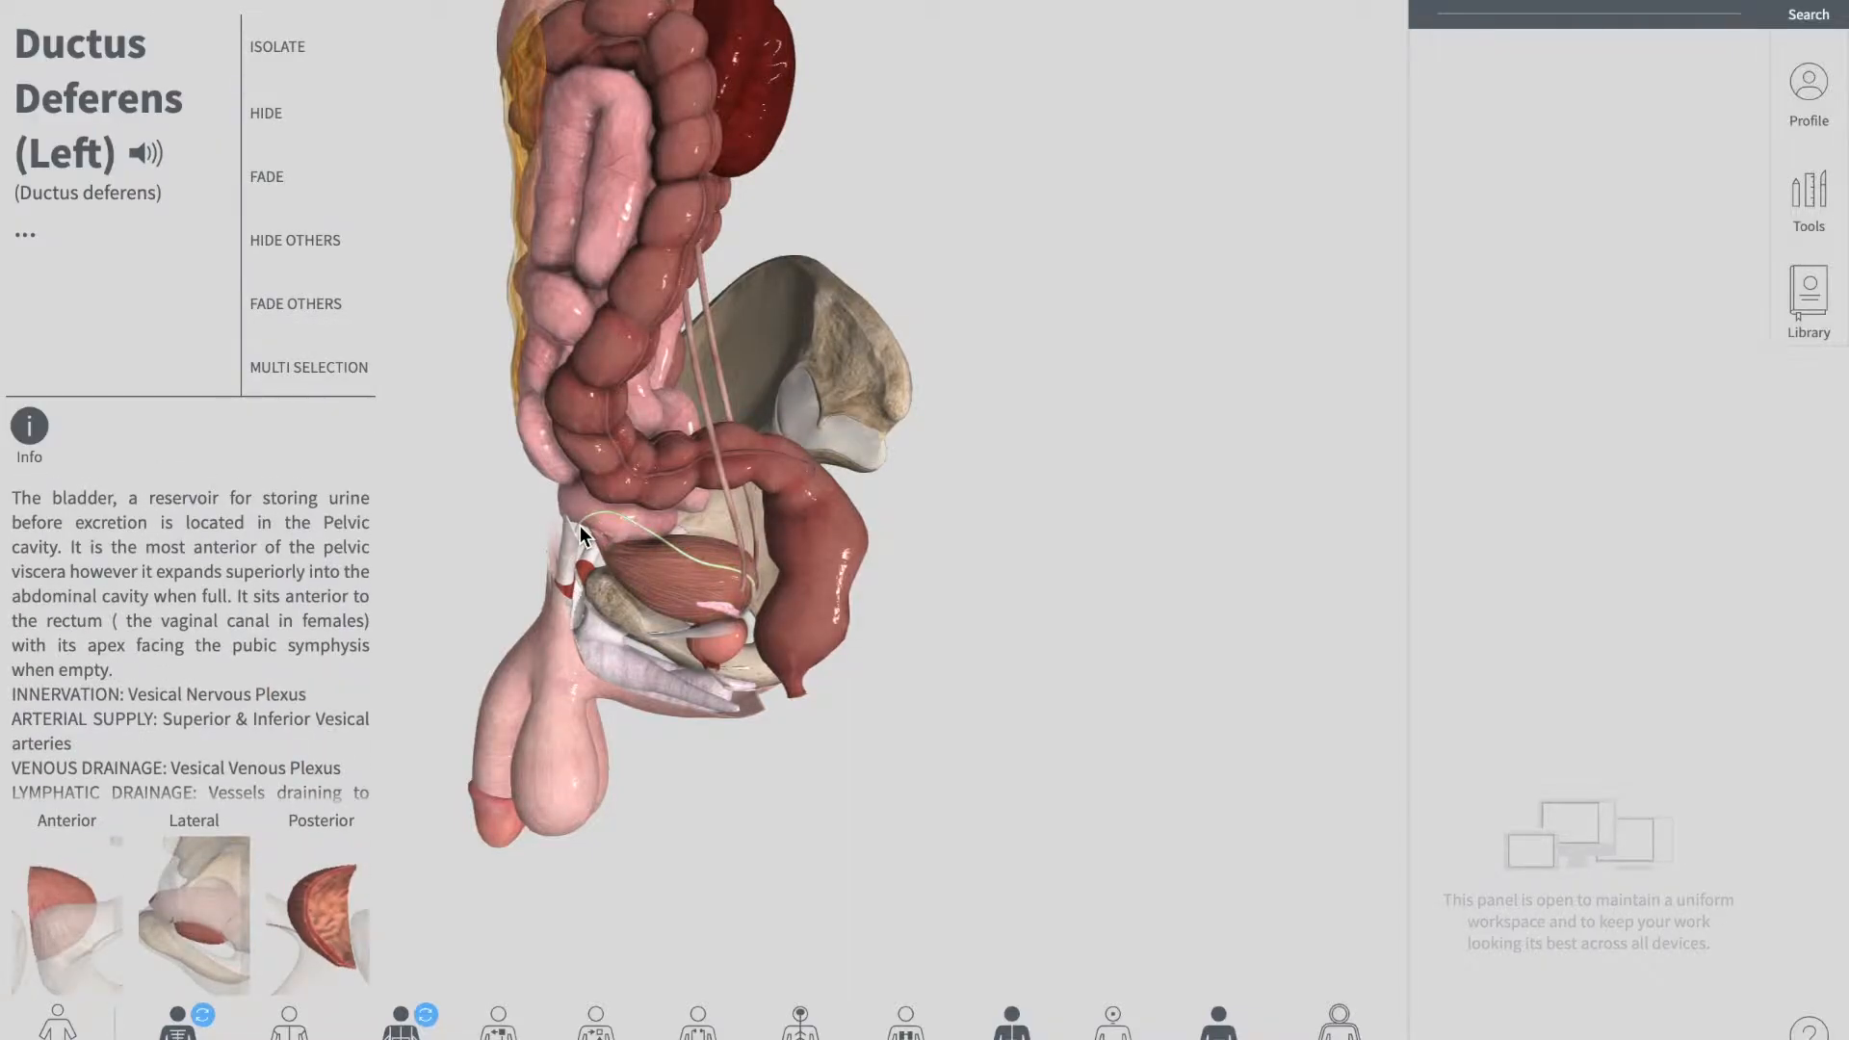
{"action": "left_click", "coordinate": [1040, 792]}
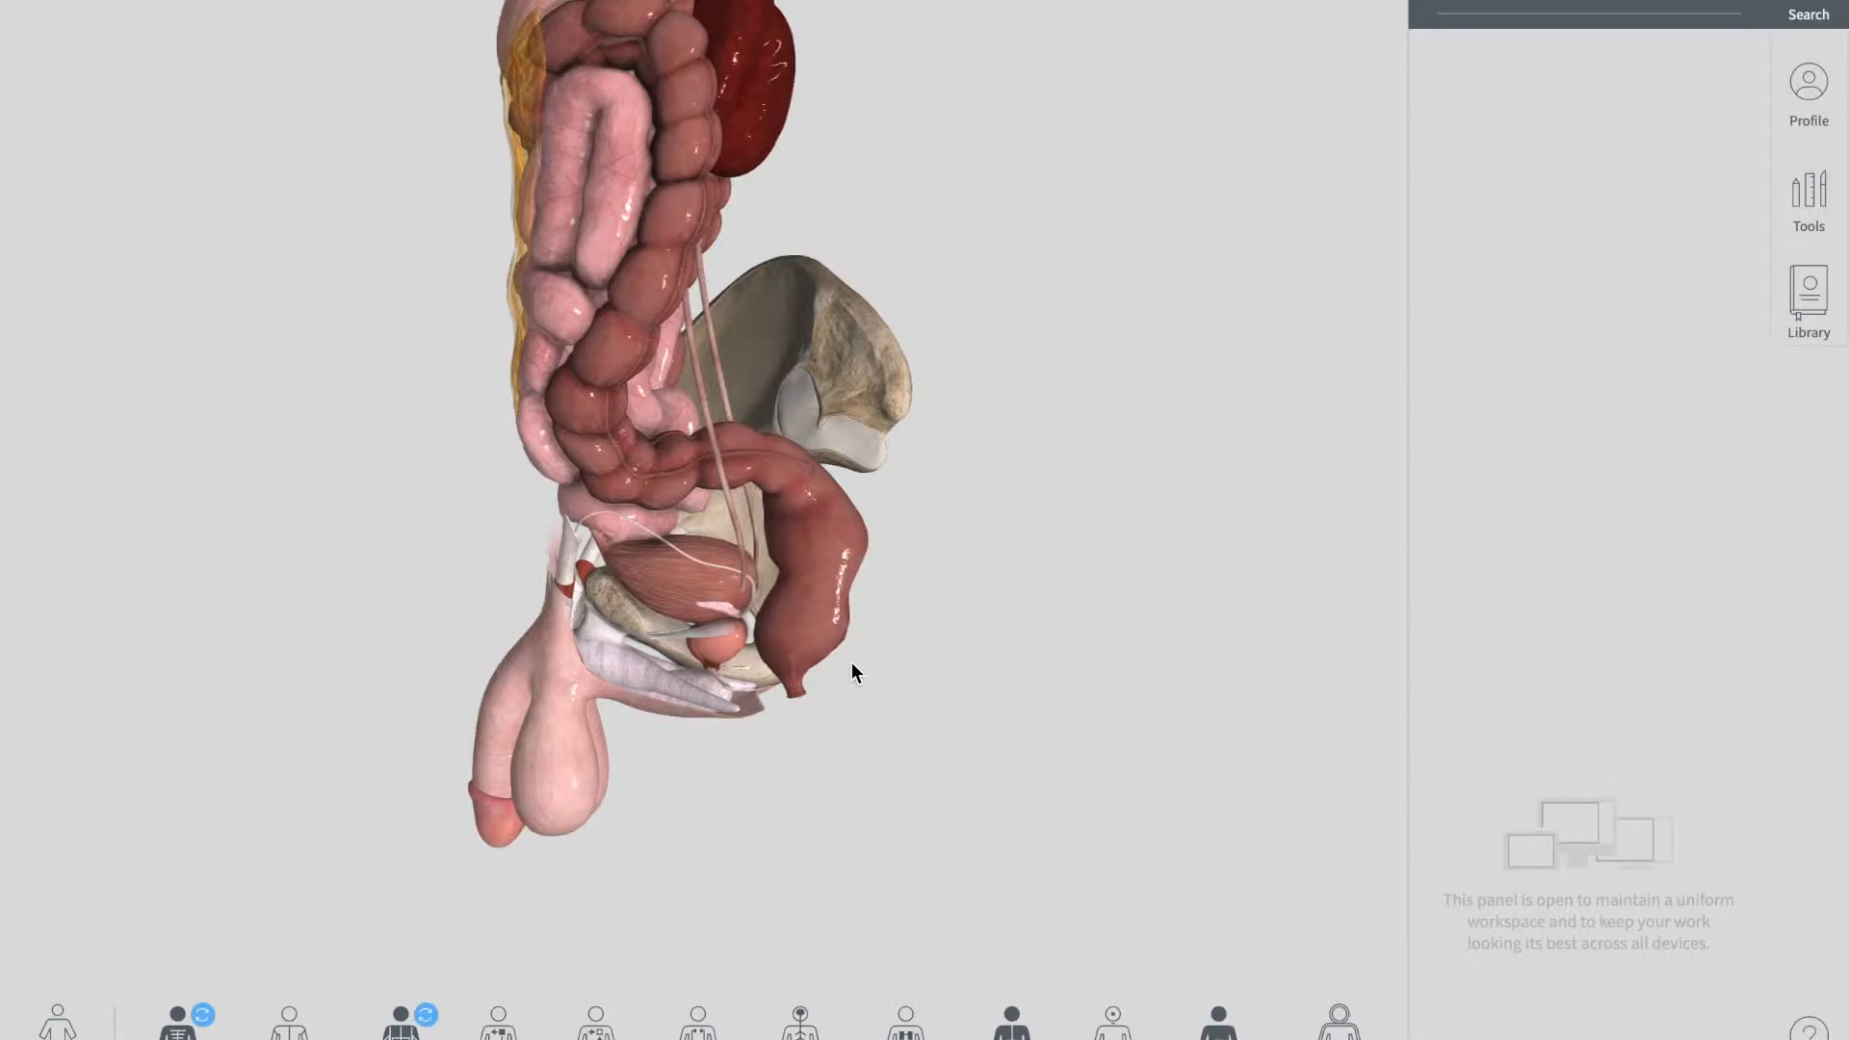
{"action": "mouse_move", "coordinate": [851, 662]}
{"action": "left_mouse_down"}
{"action": "mouse_move", "coordinate": [1014, 658]}
{"action": "mouse_move", "coordinate": [975, 602]}
{"action": "mouse_move", "coordinate": [723, 499]}
{"action": "left_mouse_up"}
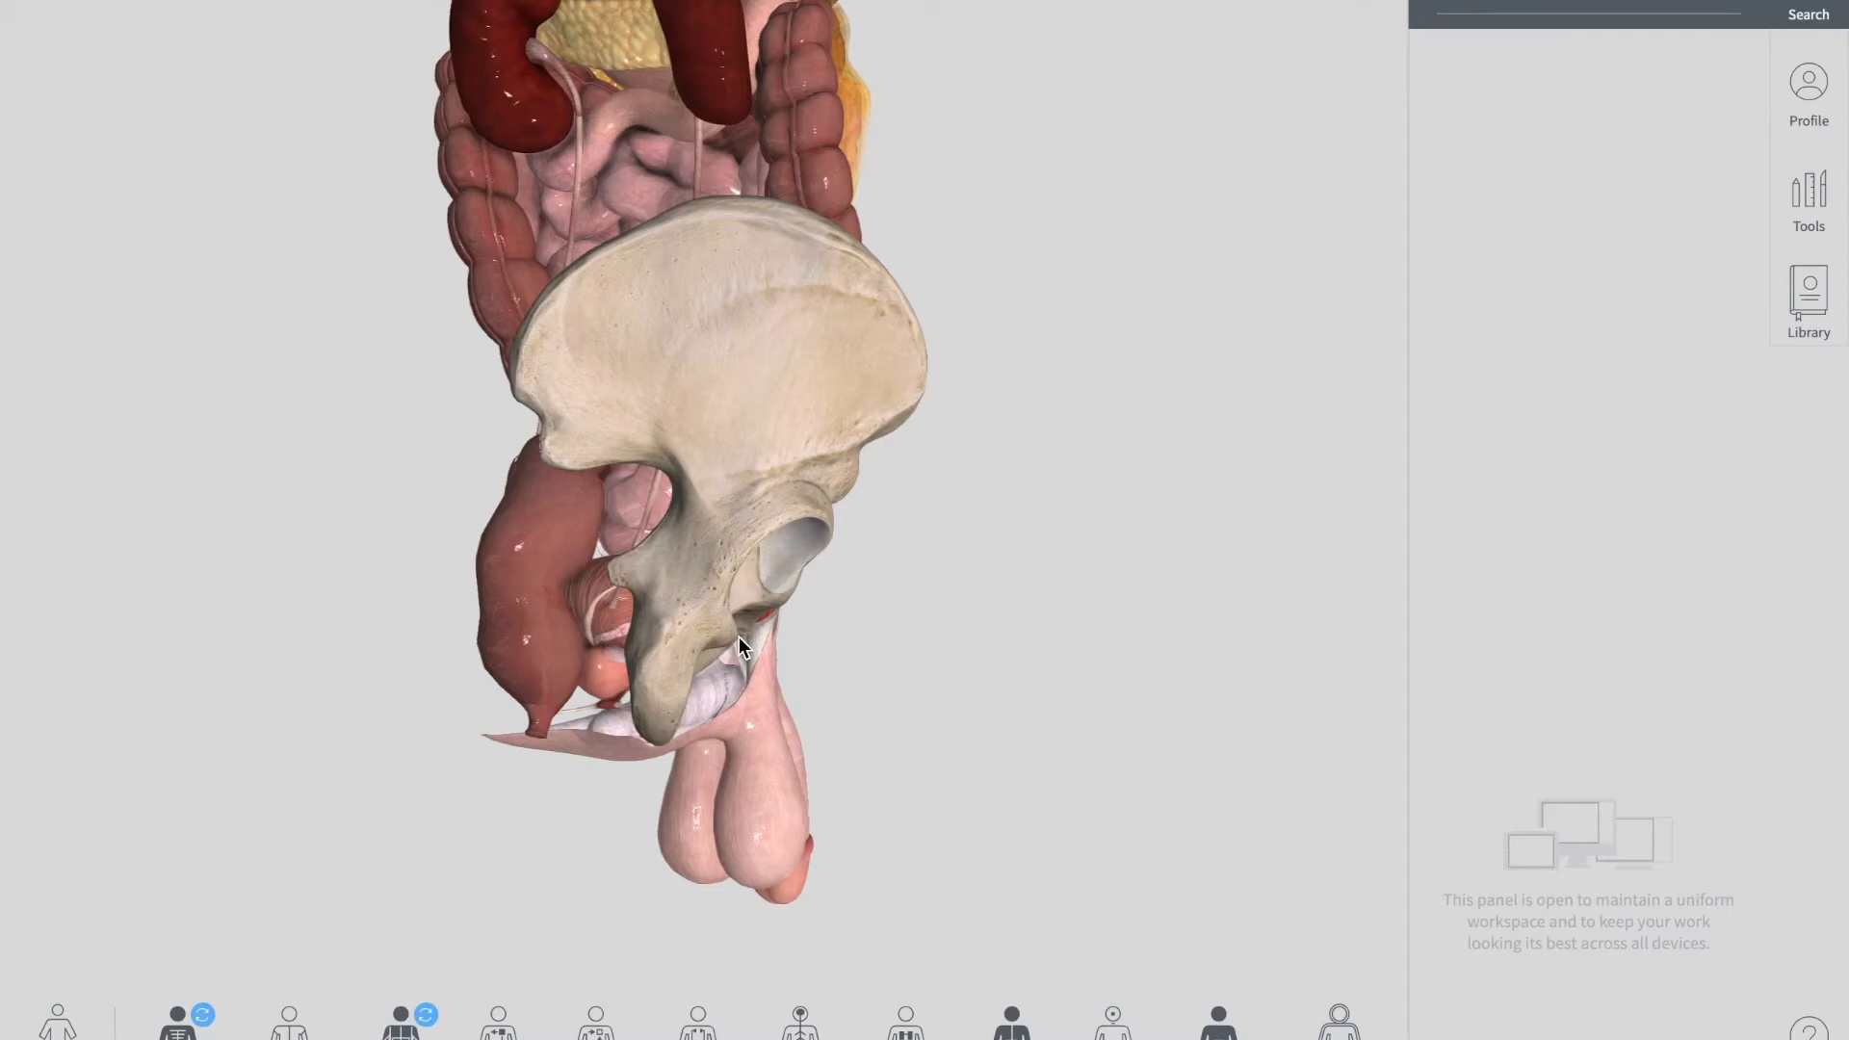
- Orbit the model so the rectum's course down to the anal canal faces the viewer
{"action": "left_click_drag", "start_coordinate": [739, 638], "coordinate": [678, 493]}
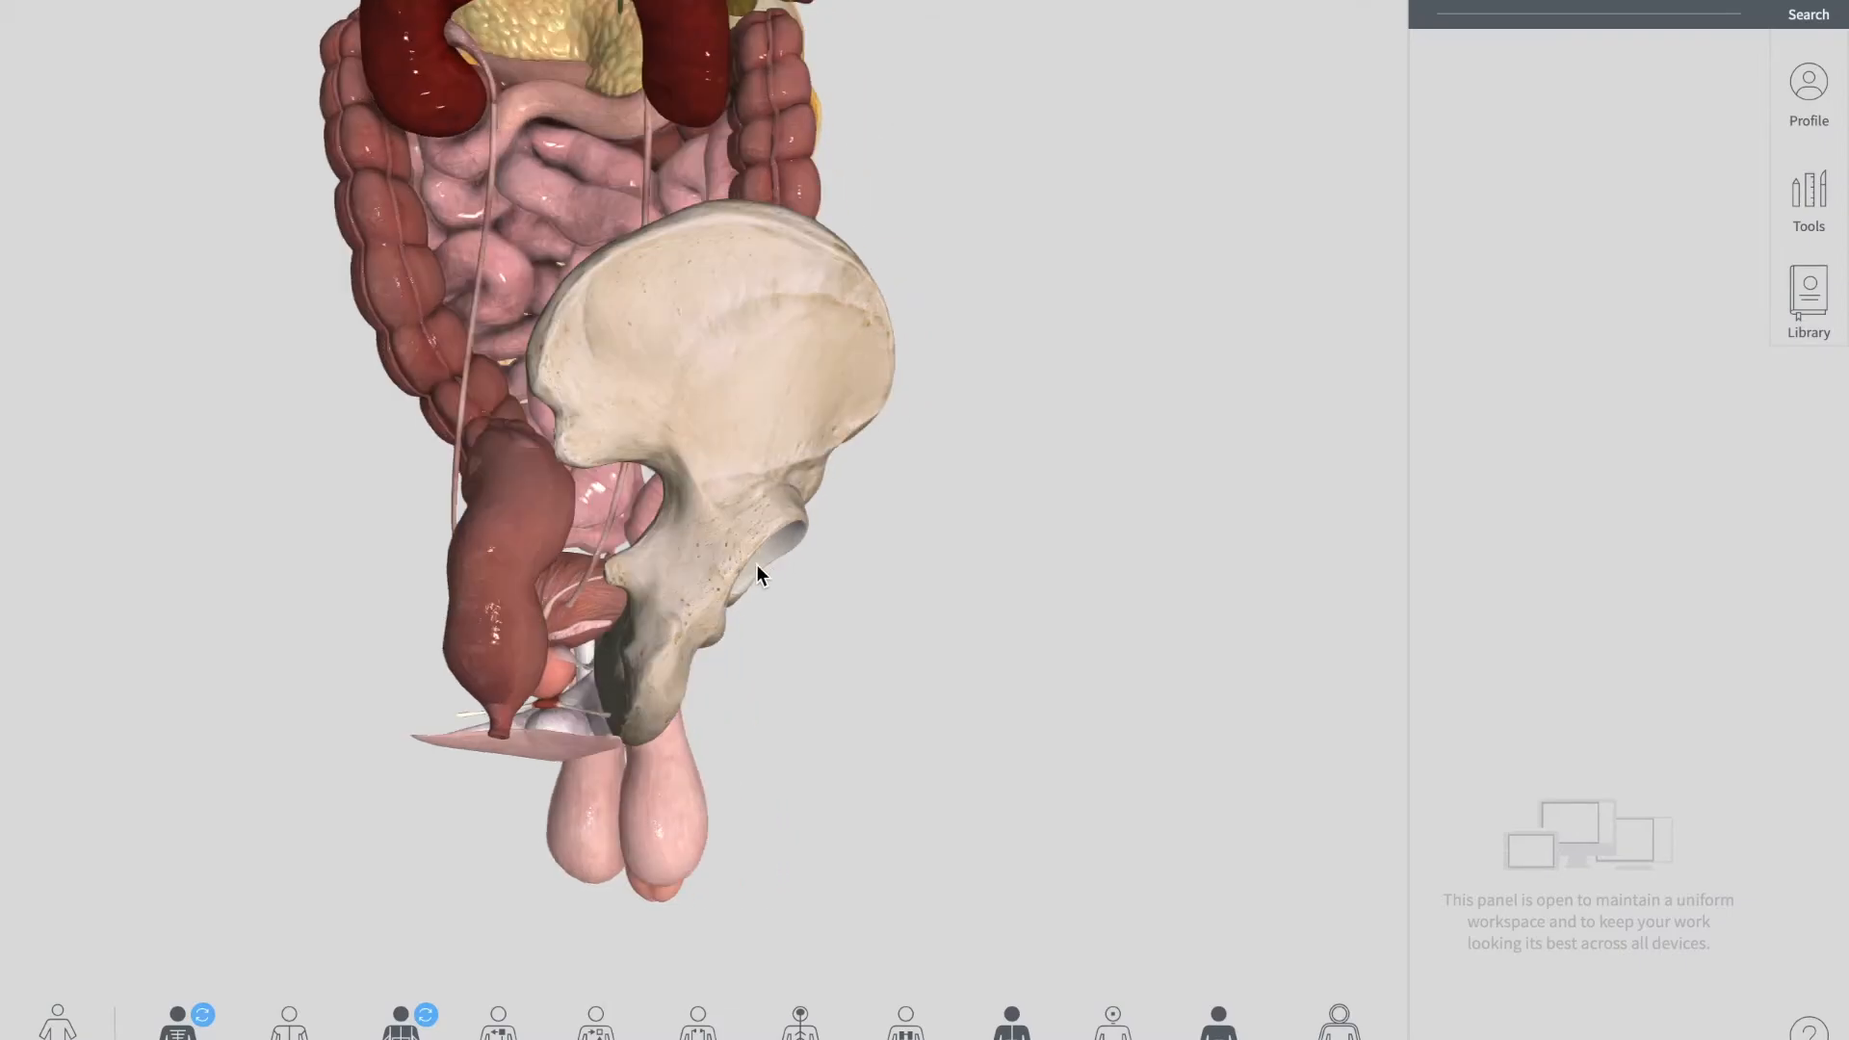